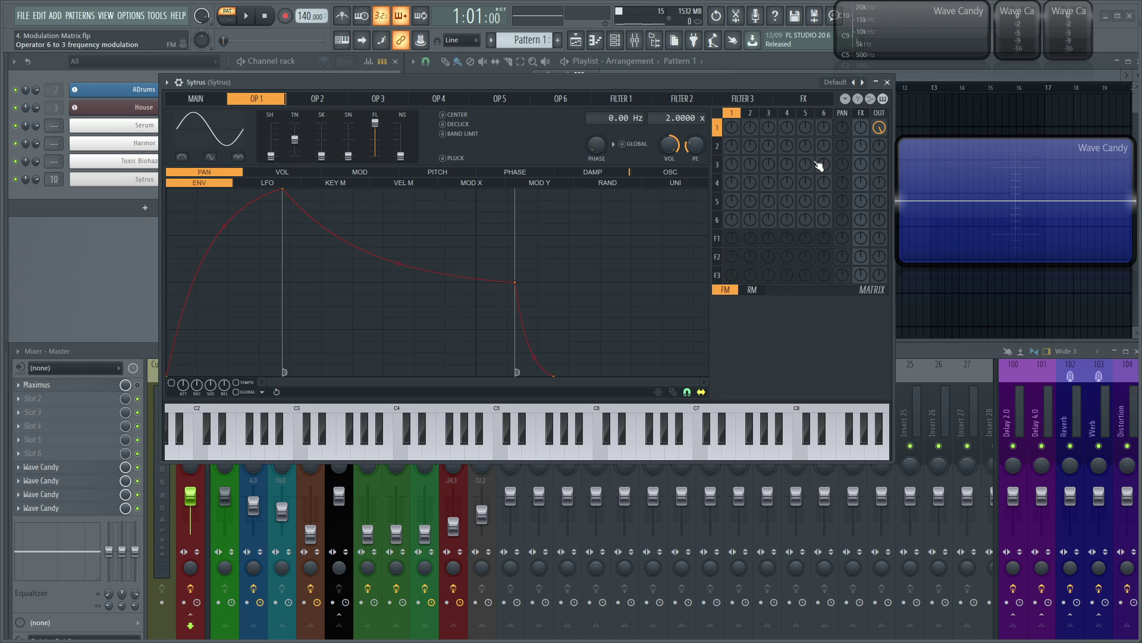
# Step: Move the Sytrus window lower on the screen and play several notes to hear operator 1's sine wave
pyautogui.moveTo(768, 79); pyautogui.dragTo(748, 126)
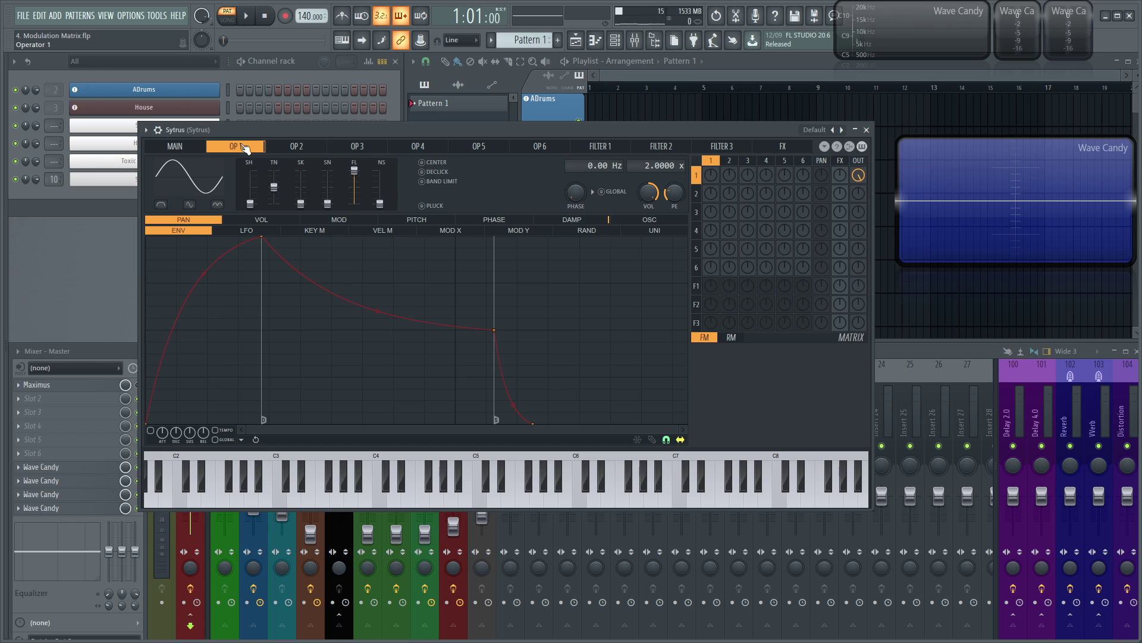
pyautogui.press('c')
pyautogui.press('c')
pyautogui.press('m')
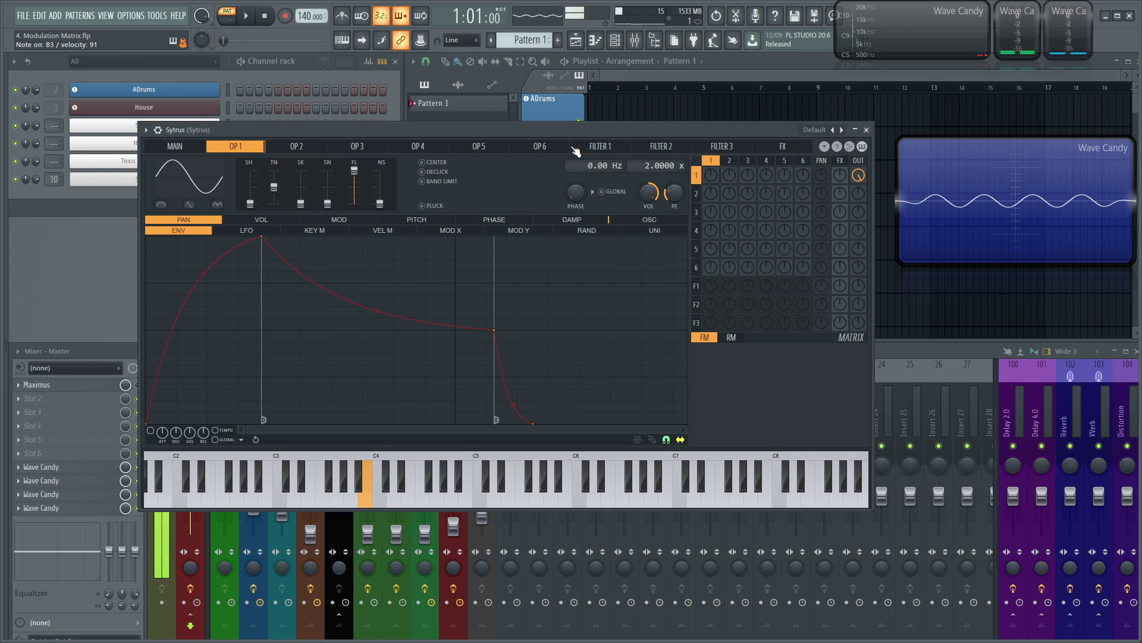
pyautogui.press('n')
pyautogui.press('r')
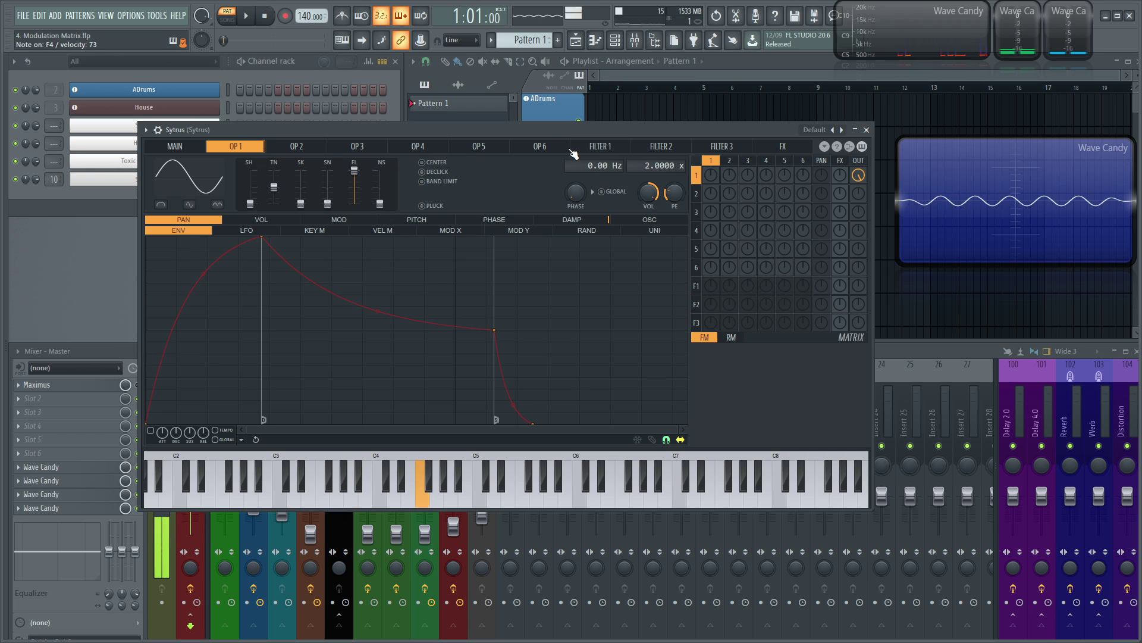
pyautogui.press('w')
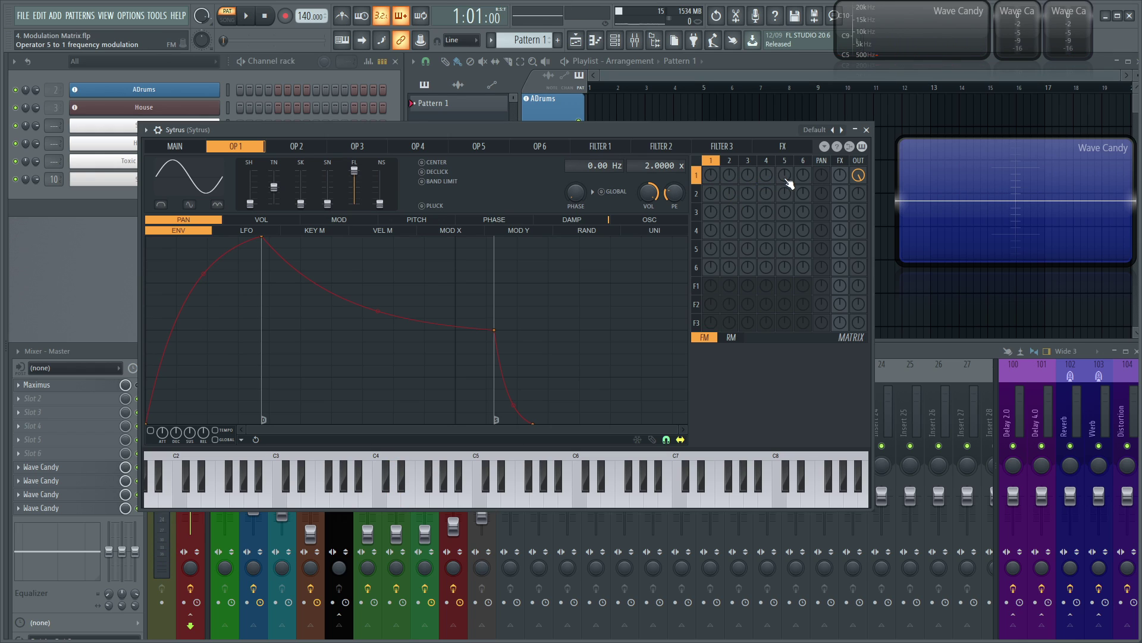
# Step: Change operator 1's waveform to Saw and adjust its output level in the modulation matrix
pyautogui.moveTo(861, 178); pyautogui.dragTo(860, 240)
pyautogui.moveTo(857, 174)
pyautogui.mouseDown()
pyautogui.moveTo(857, 153)
pyautogui.moveTo(862, 182)
pyautogui.mouseUp()
pyautogui.click(189, 181)
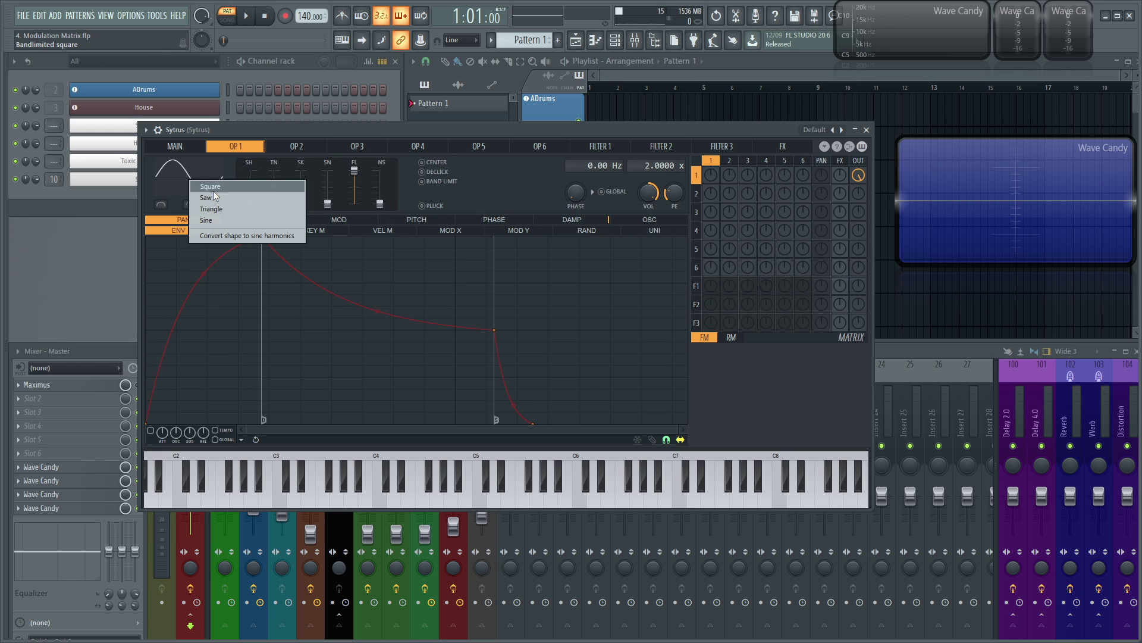
pyautogui.click(218, 197)
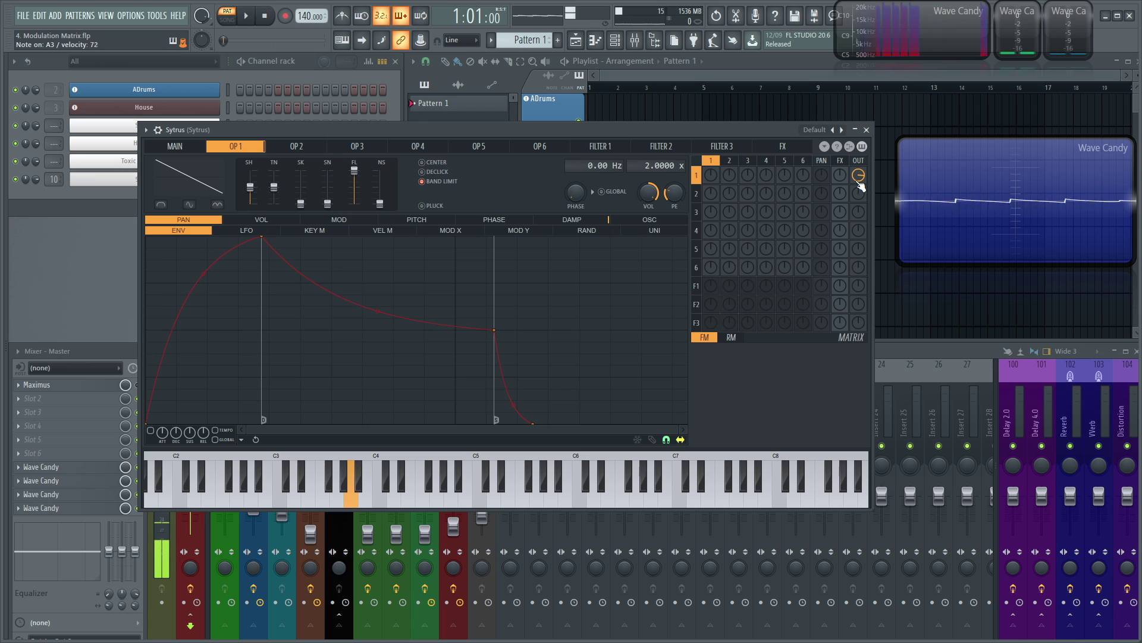
pyautogui.moveTo(857, 182); pyautogui.dragTo(858, 148)
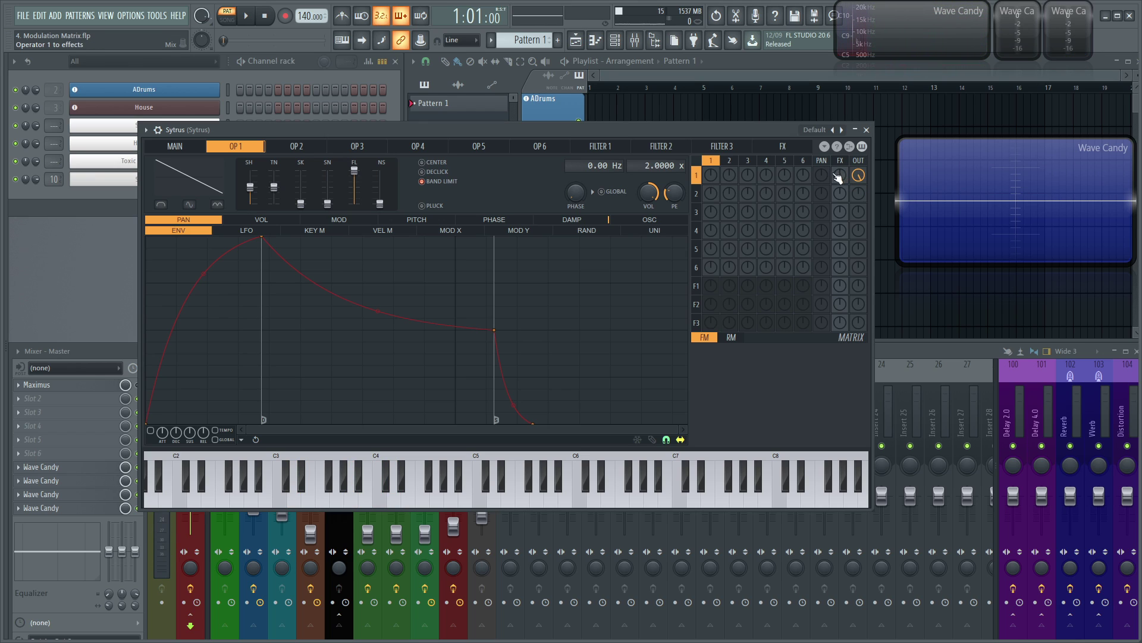
# Step: Reroute operator 1 from its direct output through Filter 1, sending Filter 1 to the output at full level
pyautogui.moveTo(859, 179); pyautogui.dragTo(859, 210)
pyautogui.moveTo(720, 282); pyautogui.dragTo(720, 220)
pyautogui.moveTo(857, 286); pyautogui.dragTo(858, 244)
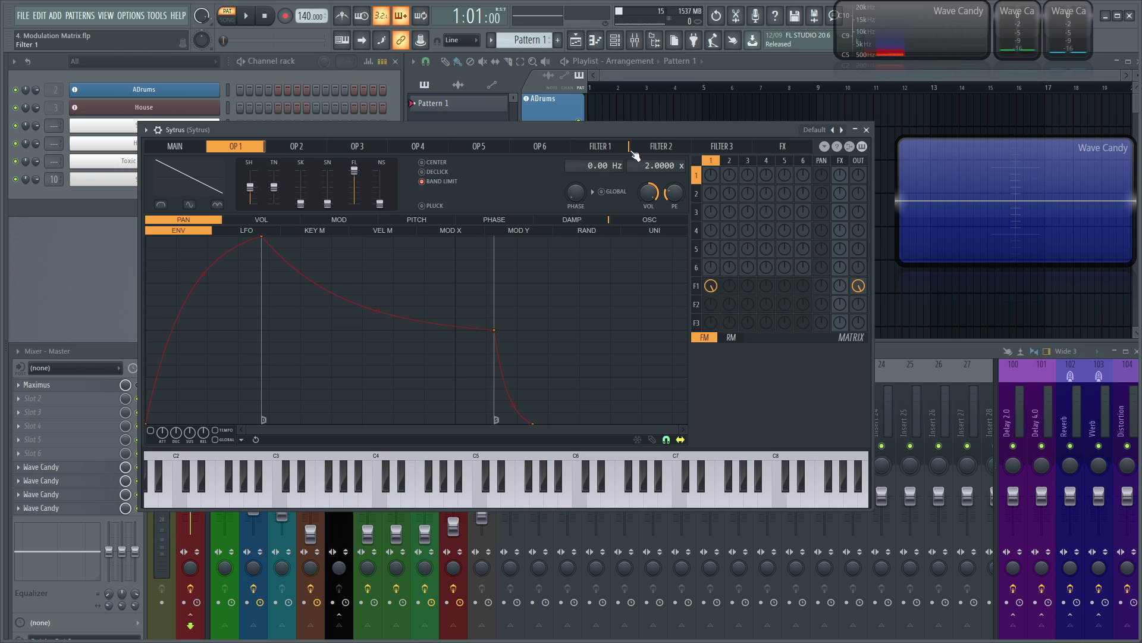
pyautogui.moveTo(858, 285); pyautogui.dragTo(858, 312)
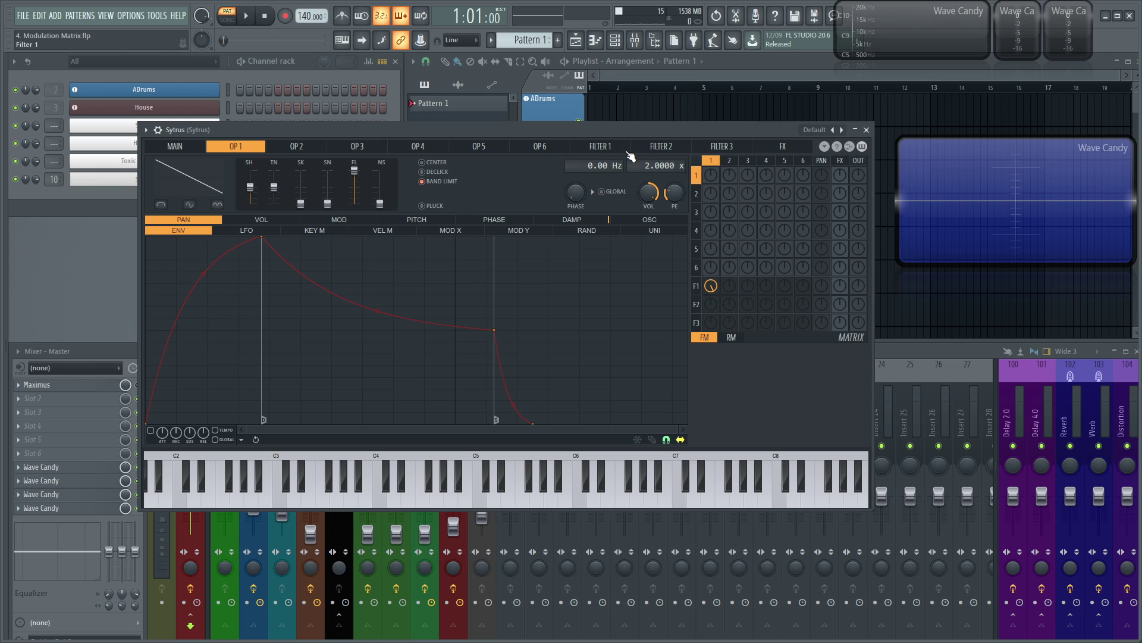
pyautogui.moveTo(859, 285); pyautogui.dragTo(859, 282)
# Step: Raise the cutoff and resonance of Filter 1
pyautogui.click(275, 149)
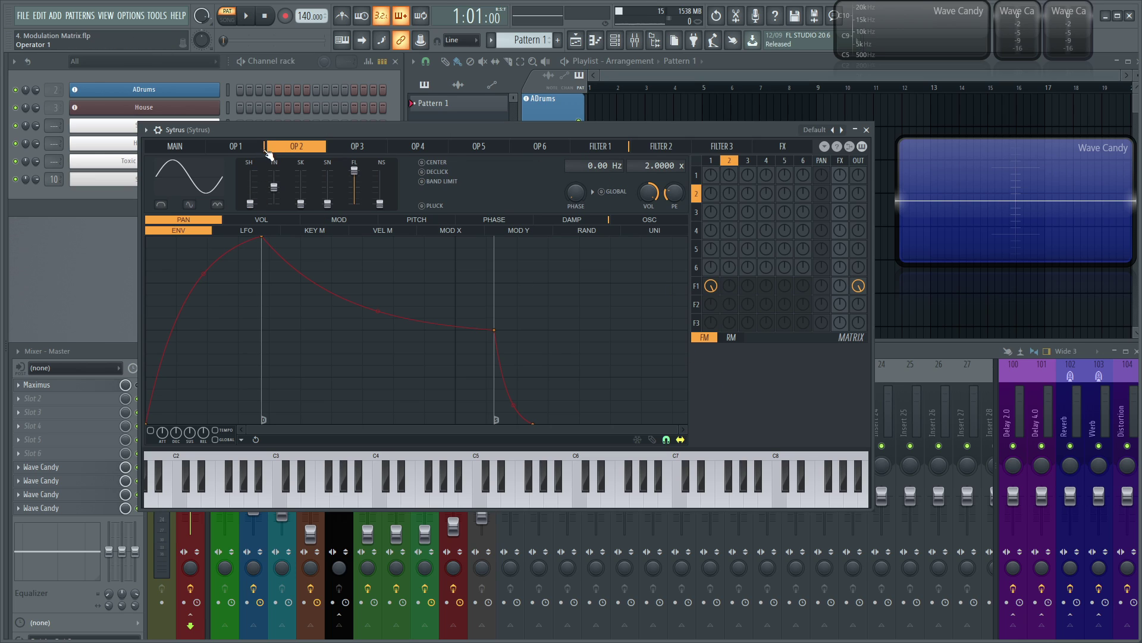
pyautogui.click(260, 148)
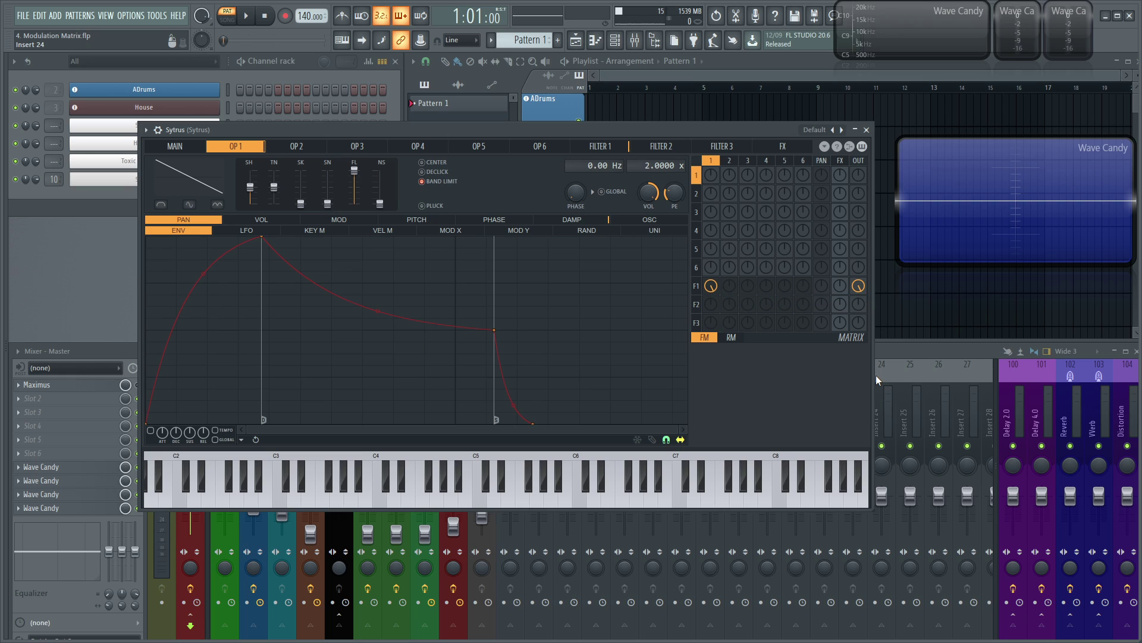
pyautogui.click(601, 146)
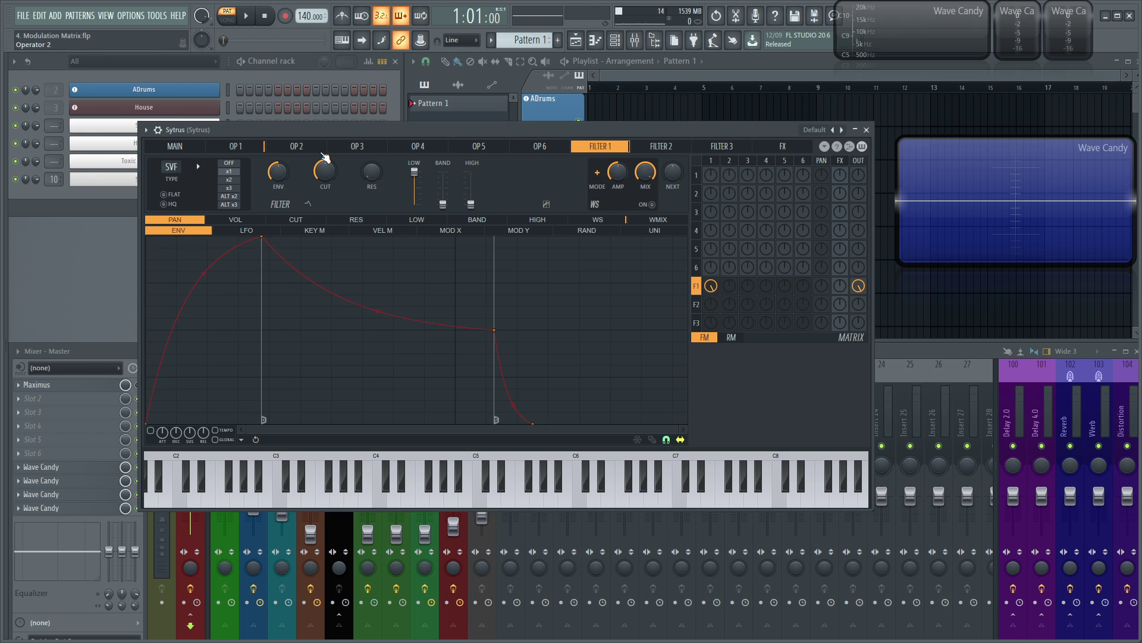
pyautogui.moveTo(323, 177); pyautogui.dragTo(371, 138)
# Step: Send Filter 1 to the effects section at full level in the modulation matrix
pyautogui.click(783, 146)
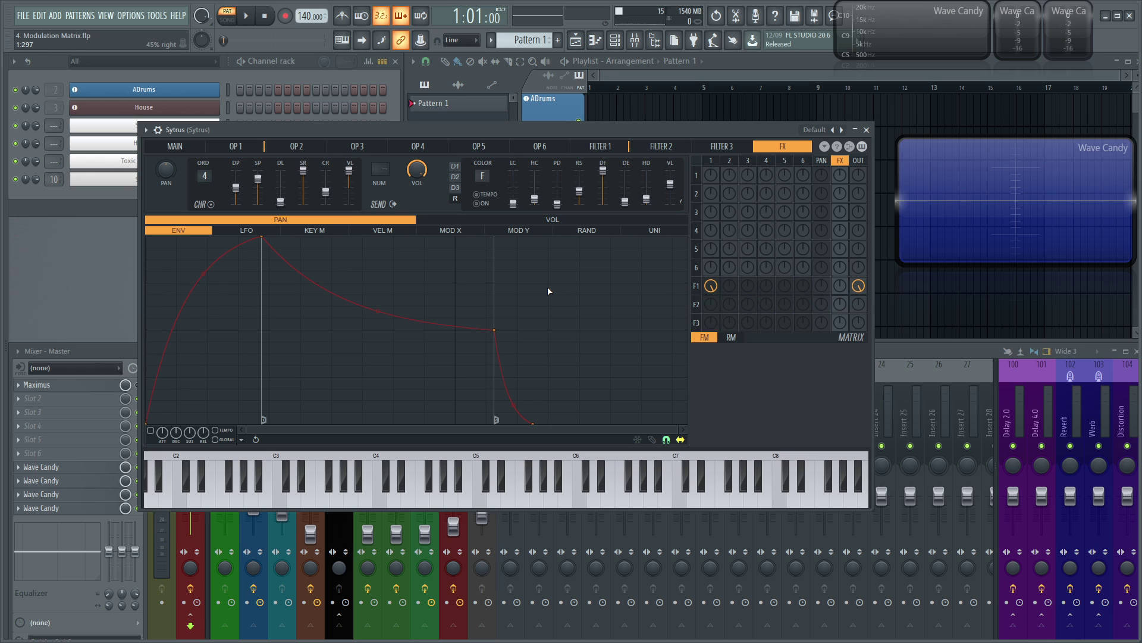
pyautogui.moveTo(841, 288); pyautogui.dragTo(840, 279)
pyautogui.moveTo(841, 290); pyautogui.dragTo(841, 241)
pyautogui.moveTo(826, 294); pyautogui.dragTo(822, 265)
# Step: Change operator 1's waveform to Triangle
pyautogui.click(236, 146)
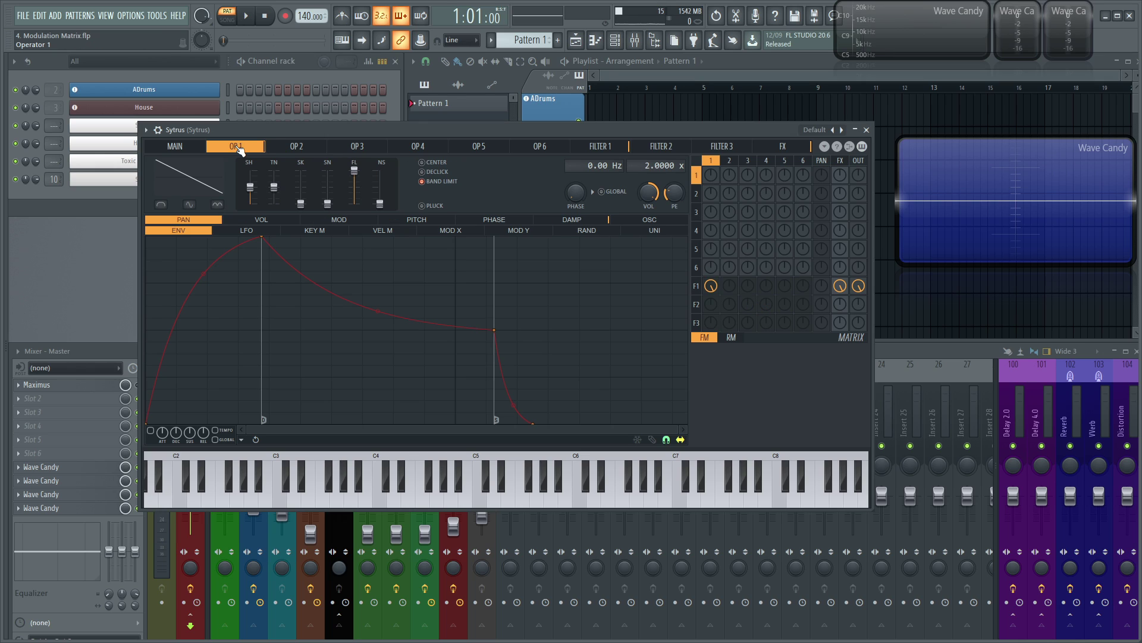
pyautogui.rightClick(206, 179)
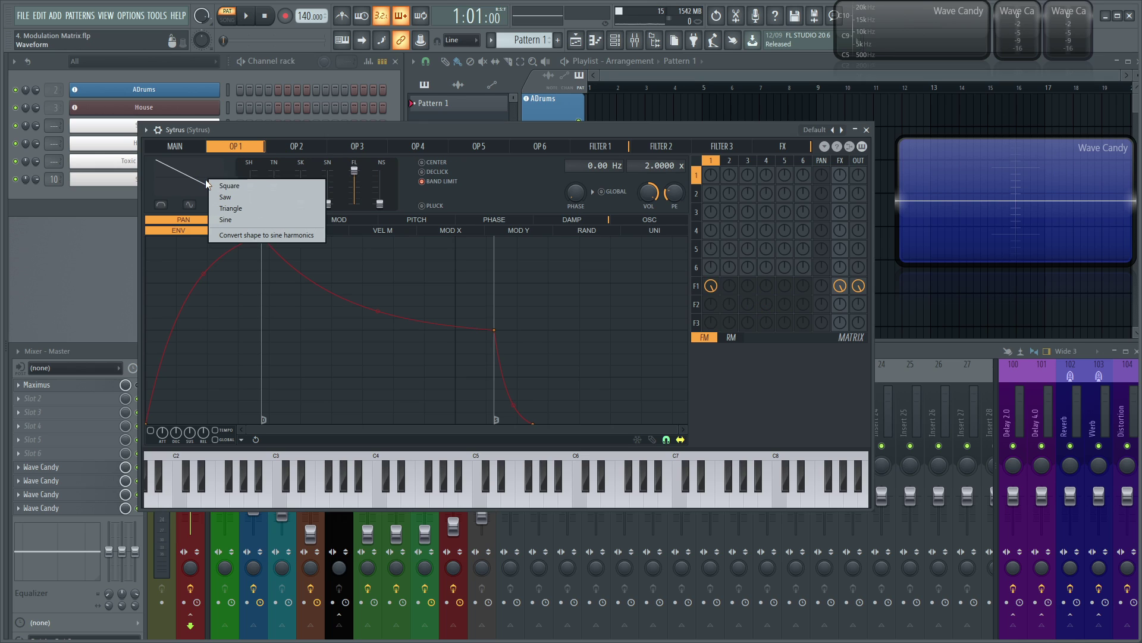
pyautogui.click(230, 208)
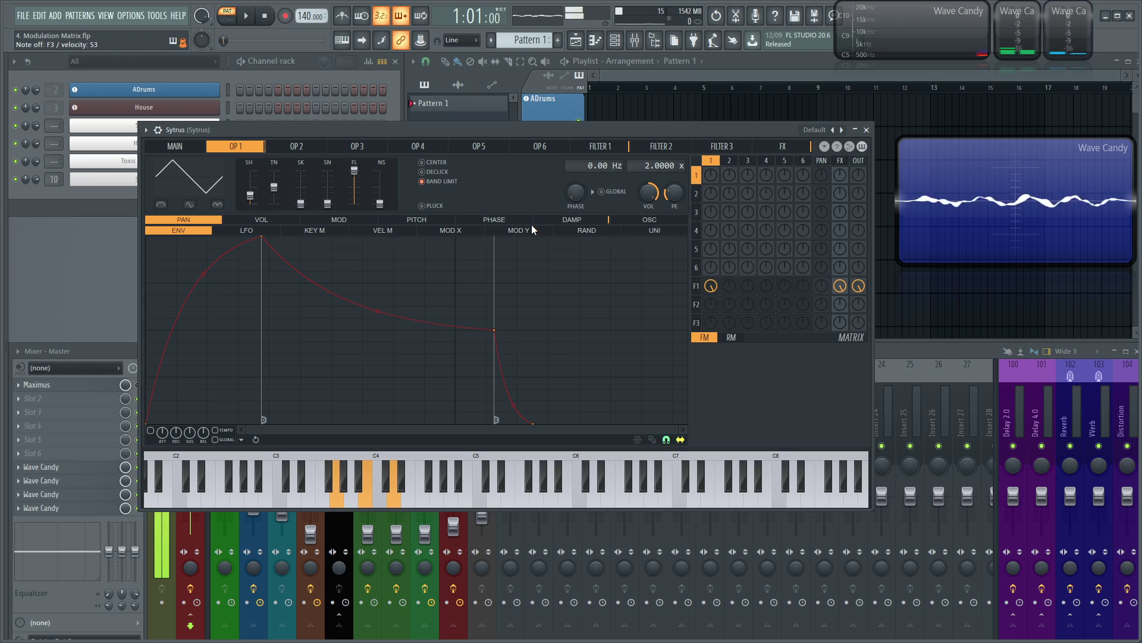
# Step: Compare the FM and RM views of the modulation matrix, ending on FM
pyautogui.click(602, 147)
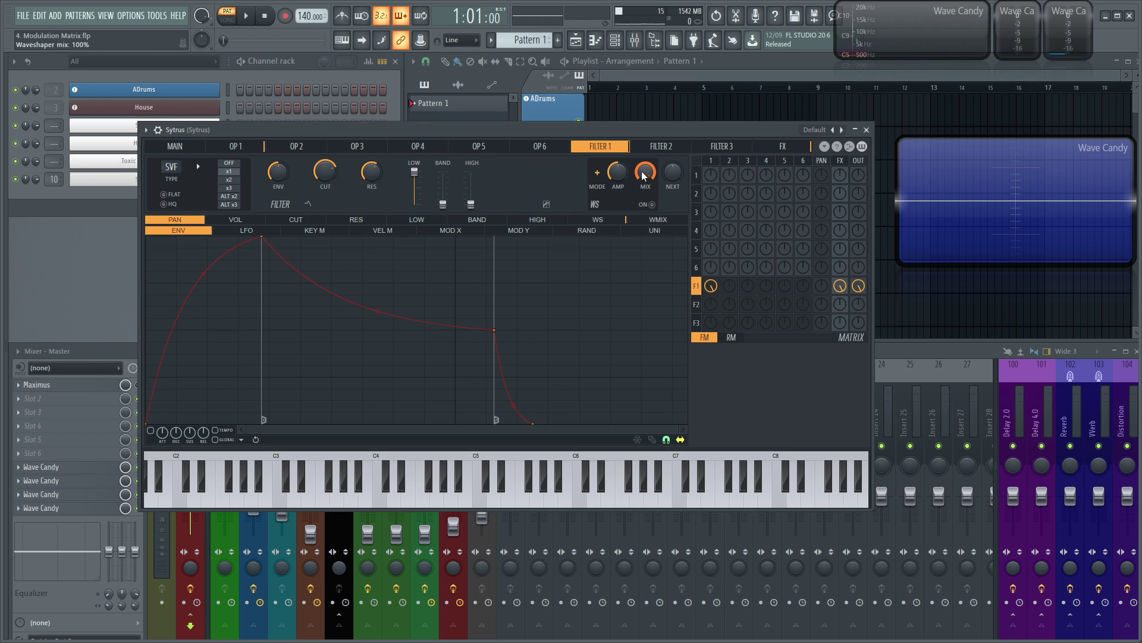
pyautogui.click(732, 338)
pyautogui.click(709, 339)
pyautogui.click(731, 338)
pyautogui.click(719, 340)
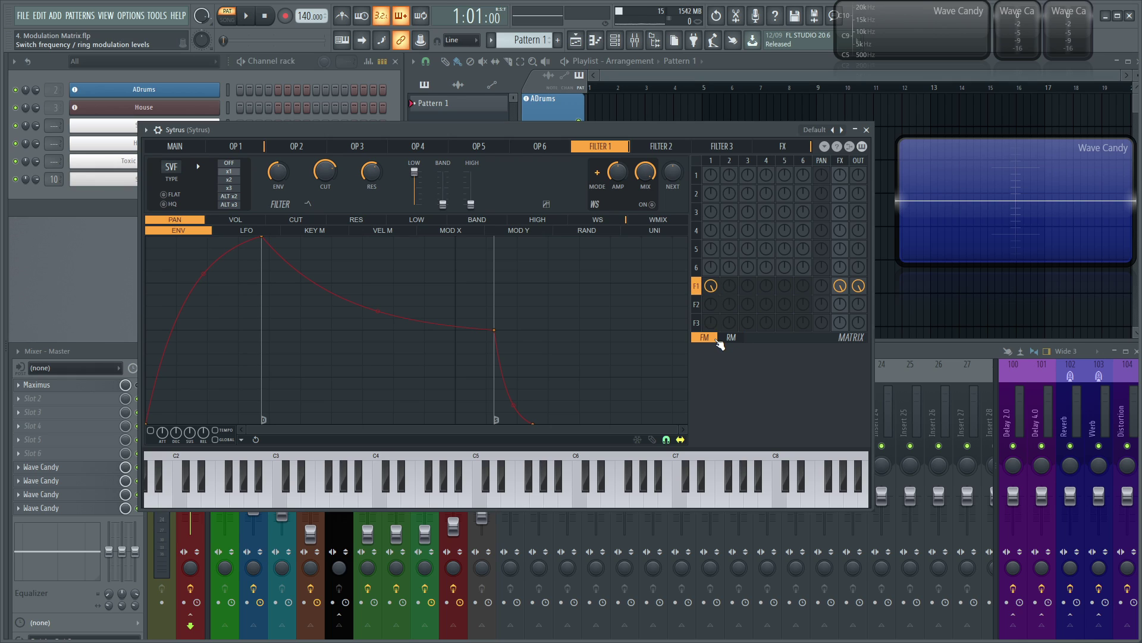
# Step: Compare the waveforms of operator 1 and operator 2
pyautogui.click(295, 147)
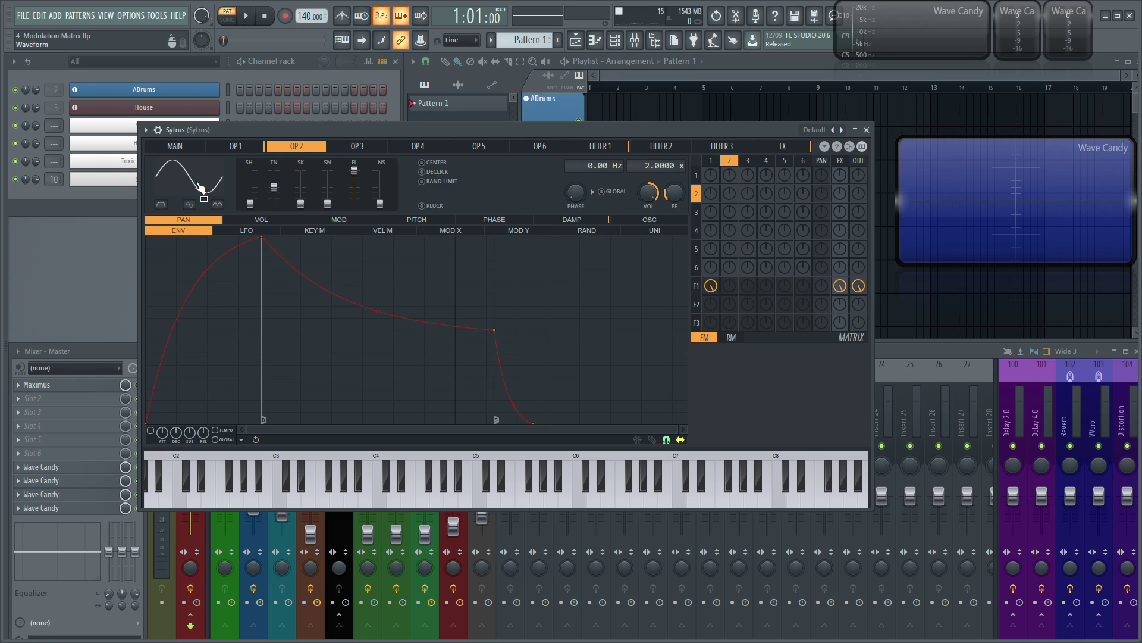
pyautogui.click(236, 147)
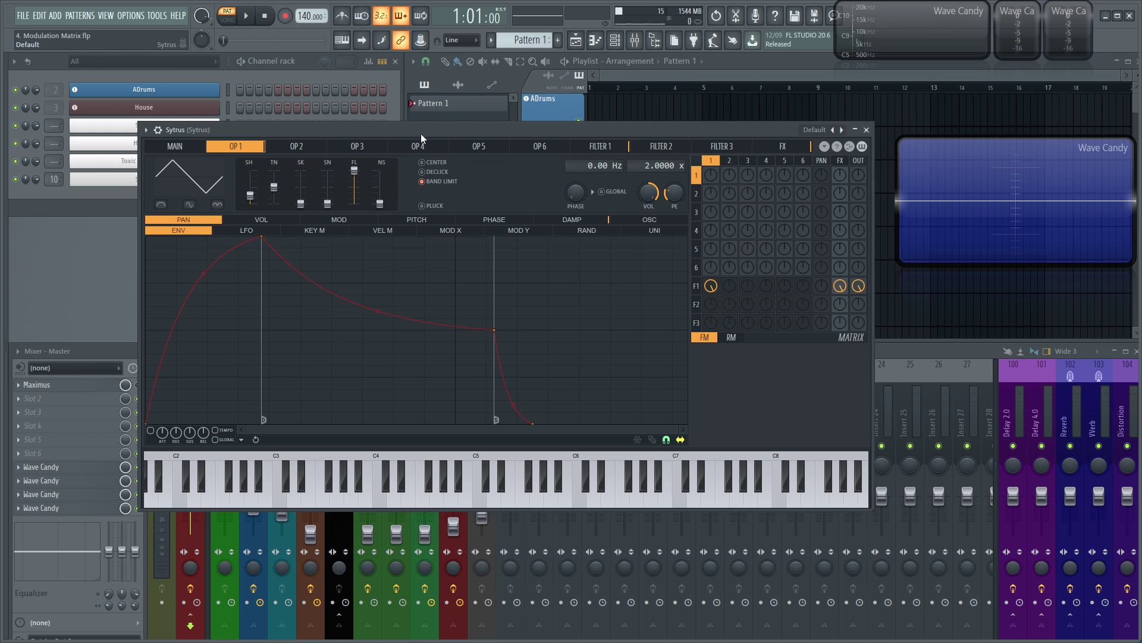
pyautogui.click(308, 150)
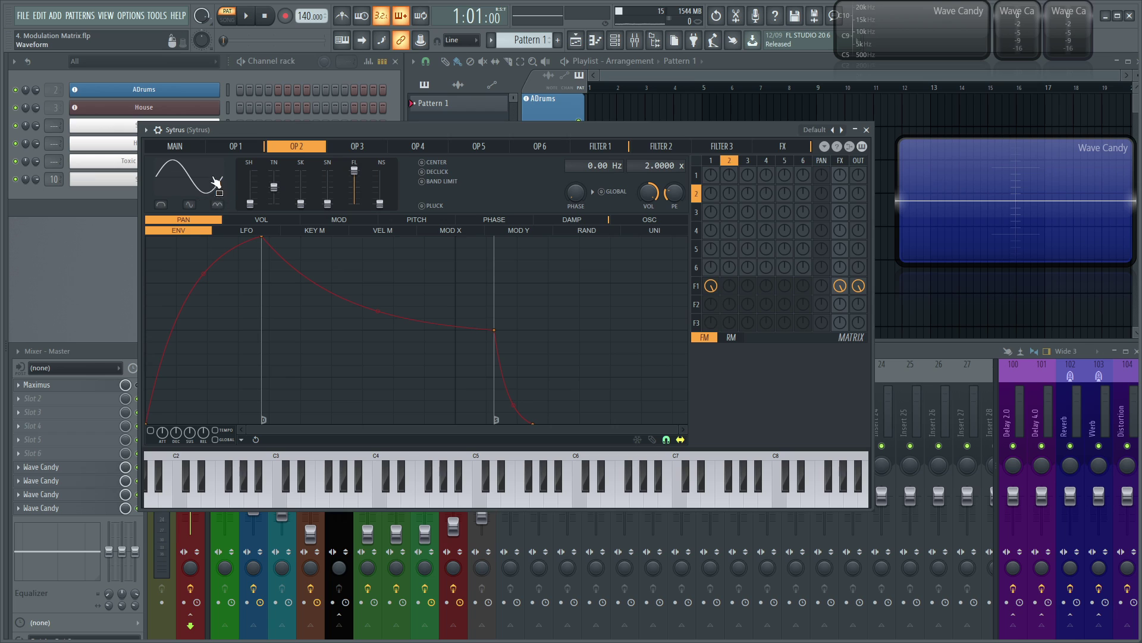
pyautogui.click(255, 150)
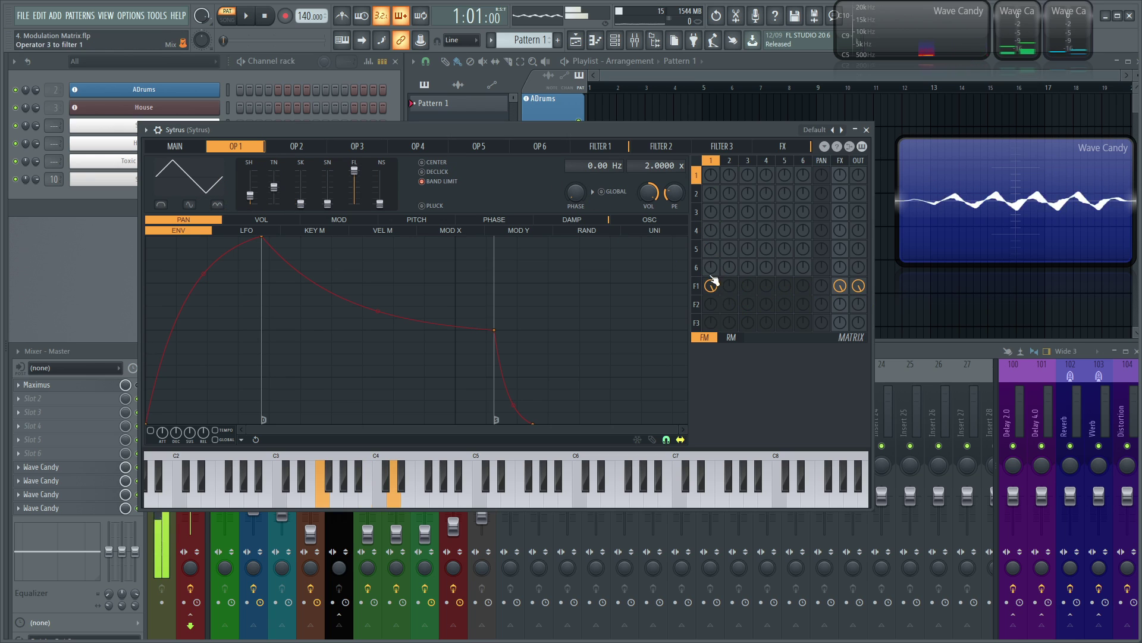
# Step: Try frequency-modulating operator 1 with operator 2 and with its own feedback in the matrix
pyautogui.moveTo(732, 181)
pyautogui.mouseDown()
pyautogui.moveTo(732, 156)
pyautogui.moveTo(732, 168)
pyautogui.mouseUp()
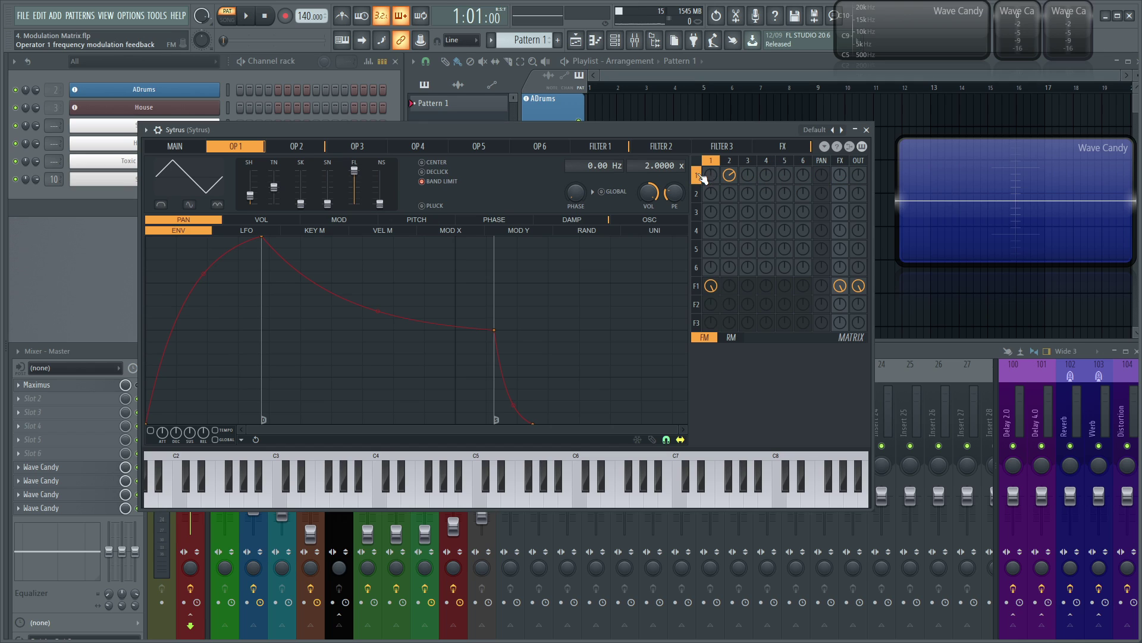
pyautogui.moveTo(727, 176)
pyautogui.mouseDown()
pyautogui.moveTo(712, 164)
pyautogui.moveTo(712, 190)
pyautogui.mouseUp()
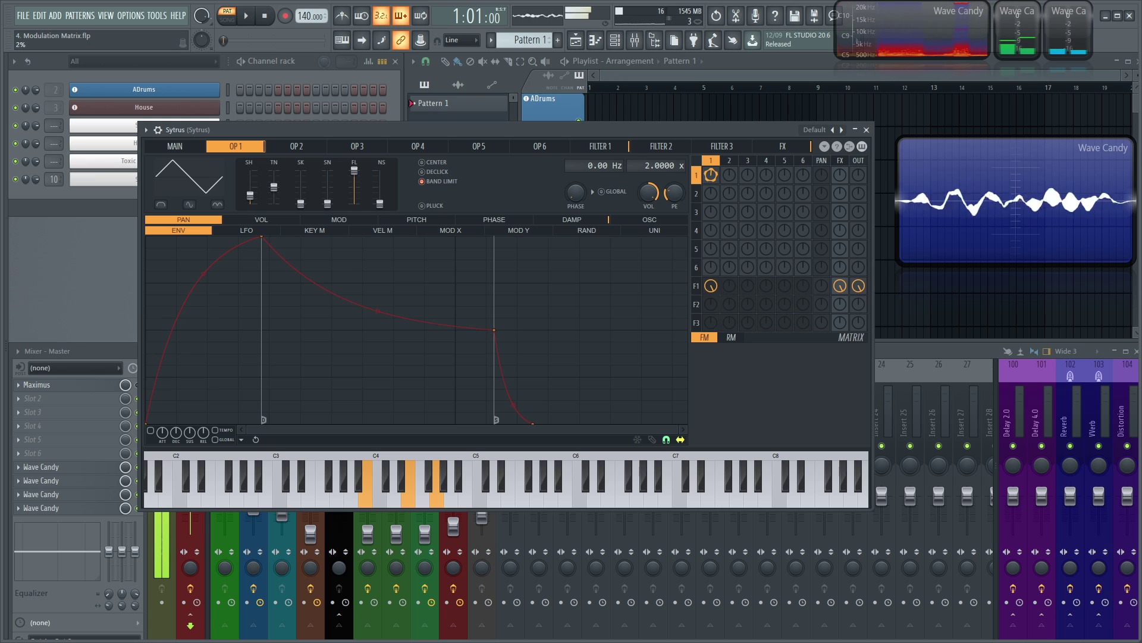
pyautogui.moveTo(729, 175); pyautogui.dragTo(729, 166)
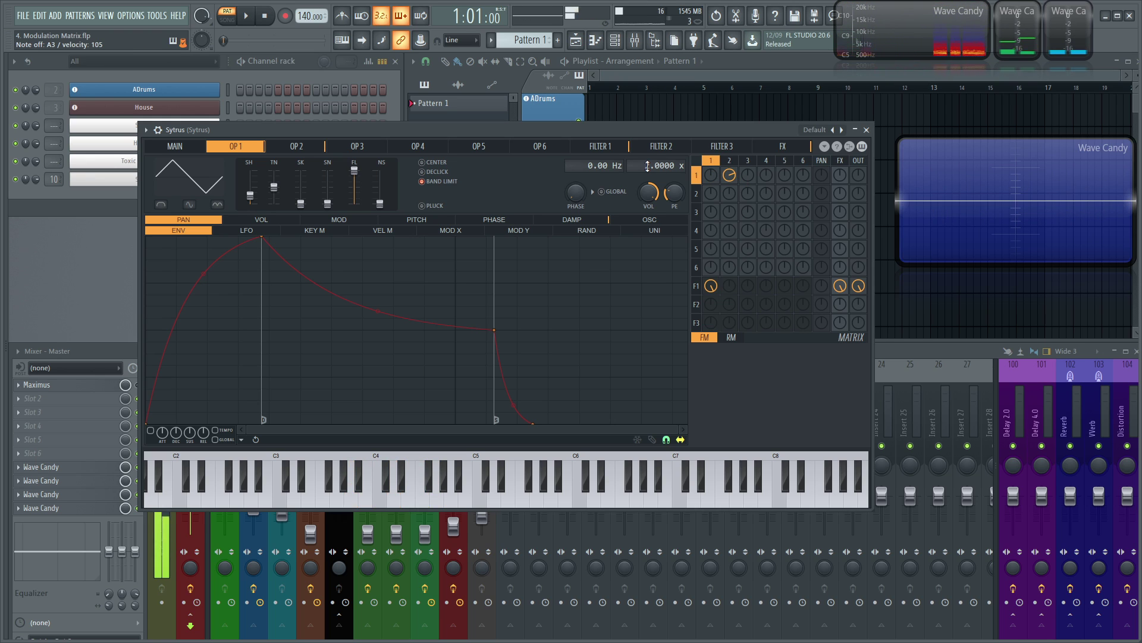
# Step: Set operator 2's frequency ratio to 1.0000 and reset its frequency modulation of operator 1 to zero
pyautogui.click(296, 145)
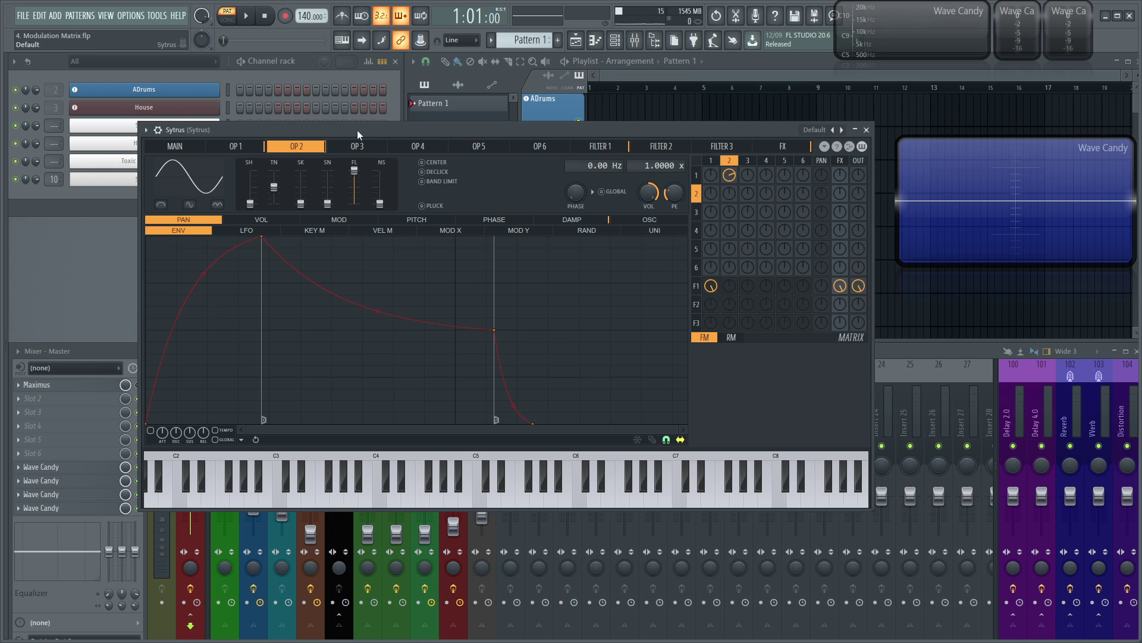
pyautogui.click(236, 146)
pyautogui.moveTo(739, 179)
pyautogui.mouseDown()
pyautogui.moveTo(738, 197)
pyautogui.moveTo(730, 143)
pyautogui.moveTo(730, 184)
pyautogui.mouseUp()
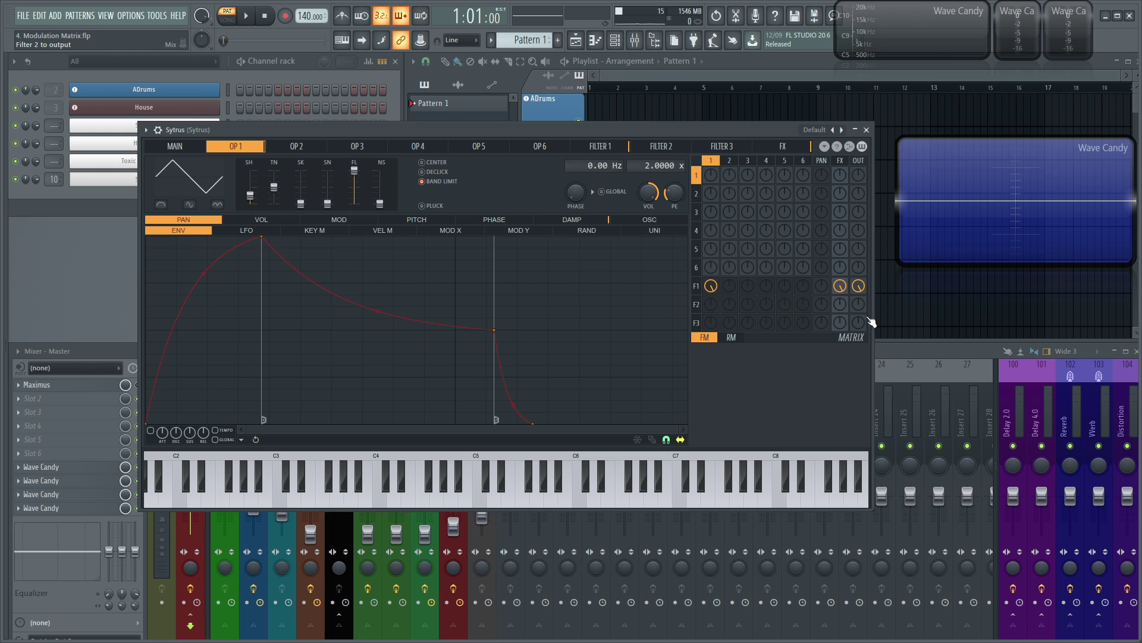
# Step: Clear all Filter 1 routings in the matrix: its operator 1 input and its effects and output sends
pyautogui.rightClick(860, 288)
pyautogui.click(860, 288)
pyautogui.rightClick(860, 288)
pyautogui.rightClick(859, 287)
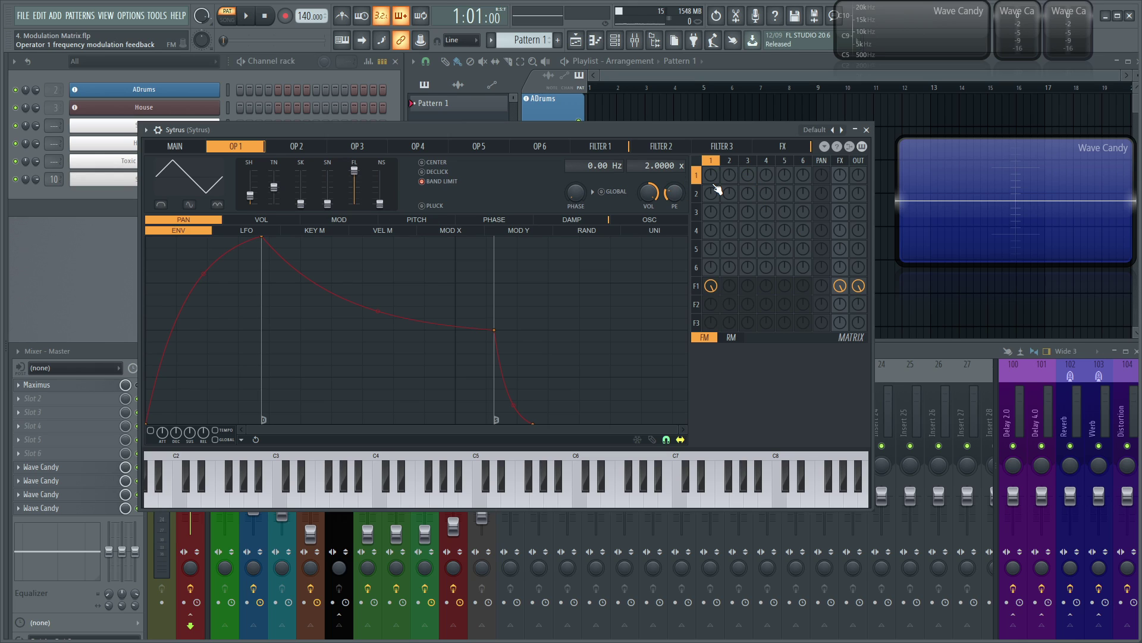
pyautogui.moveTo(711, 285); pyautogui.dragTo(711, 283)
pyautogui.keyDown('alt'); pyautogui.click(712, 287); pyautogui.keyUp('alt')
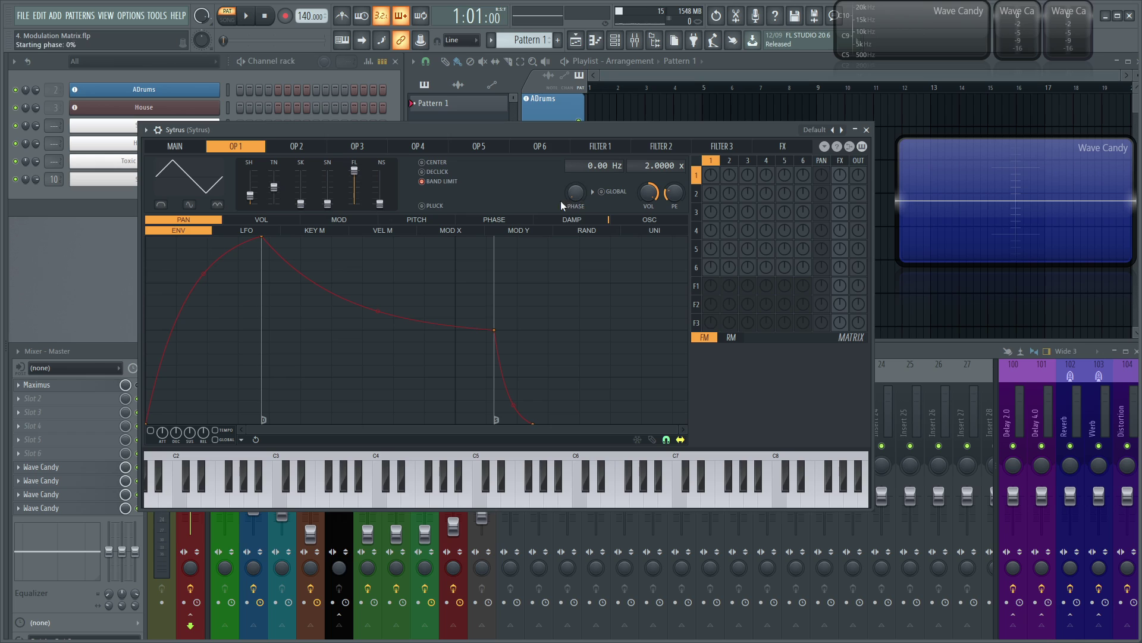
# Step: Shape operator 3's waveform into a triangle
pyautogui.click(357, 146)
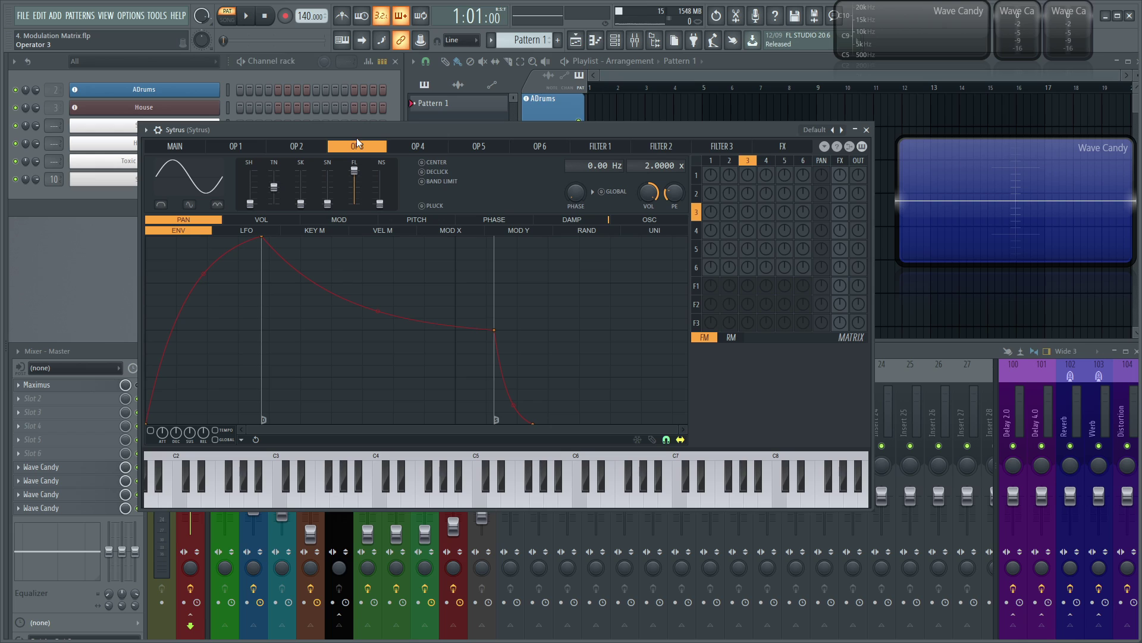
pyautogui.moveTo(250, 204); pyautogui.dragTo(250, 195)
# Step: Look through the settings of operators 1 to 6 to compare their waveforms, ending on operator 3
pyautogui.click(311, 147)
pyautogui.click(255, 147)
pyautogui.click(294, 148)
pyautogui.click(381, 149)
pyautogui.click(299, 149)
pyautogui.click(254, 149)
pyautogui.click(288, 149)
pyautogui.click(356, 148)
pyautogui.click(416, 148)
pyautogui.click(476, 147)
pyautogui.click(526, 147)
pyautogui.click(477, 147)
pyautogui.click(360, 149)
pyautogui.click(320, 148)
pyautogui.click(358, 149)
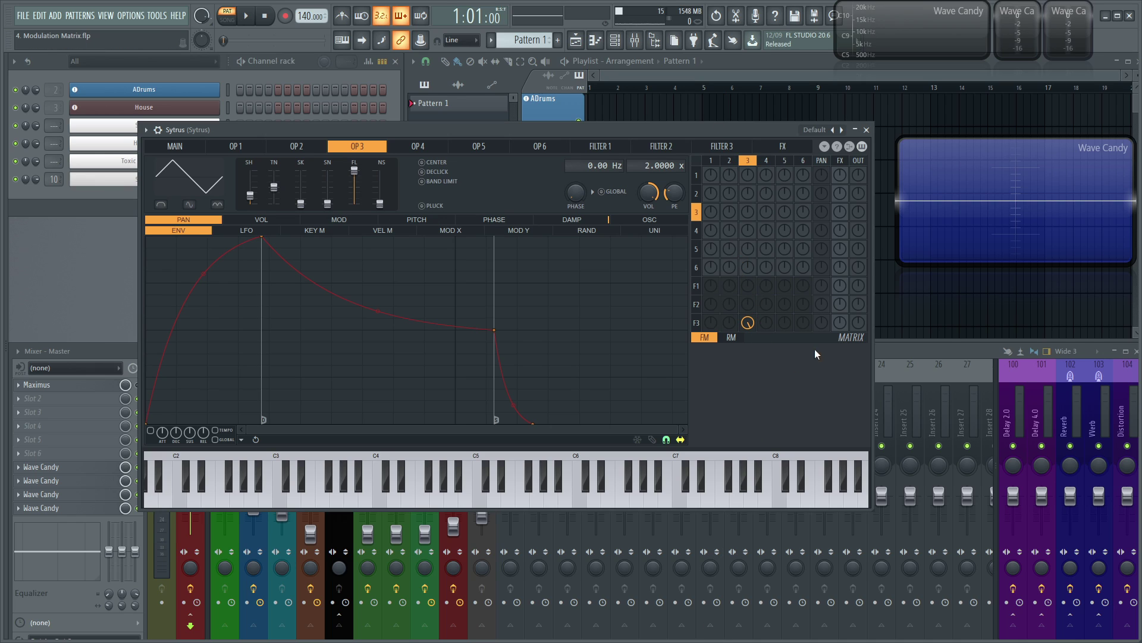
# Step: Send Filter 3, fed by operator 3, to the output at full level and raise its cutoff
pyautogui.moveTo(858, 332); pyautogui.dragTo(869, 308)
pyautogui.click(696, 323)
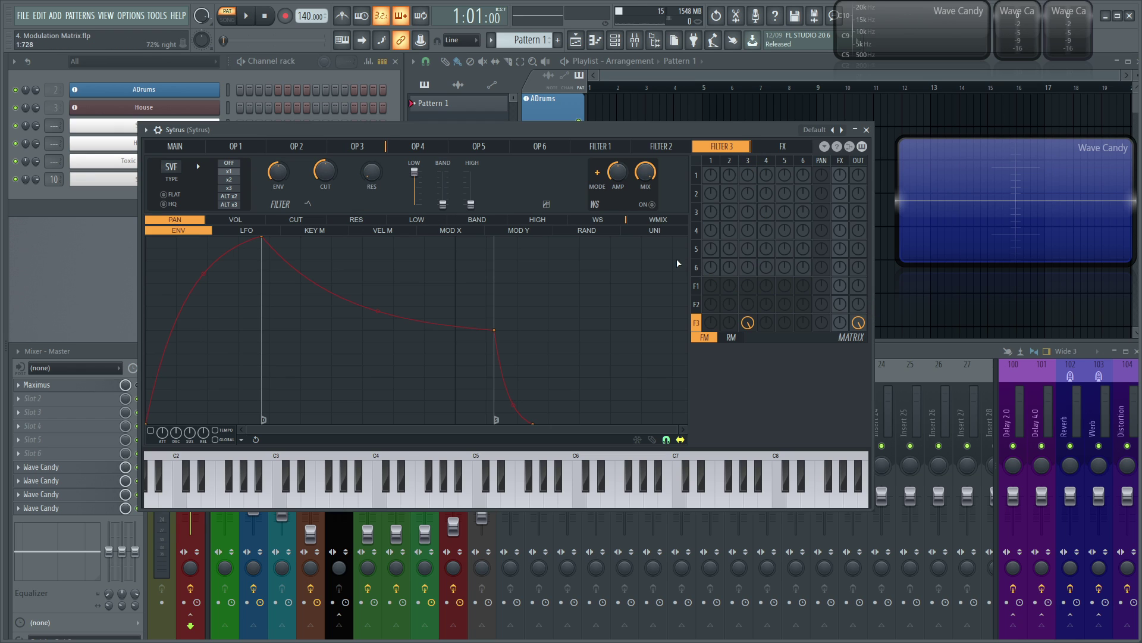
pyautogui.moveTo(325, 172); pyautogui.dragTo(325, 113)
pyautogui.press('b')
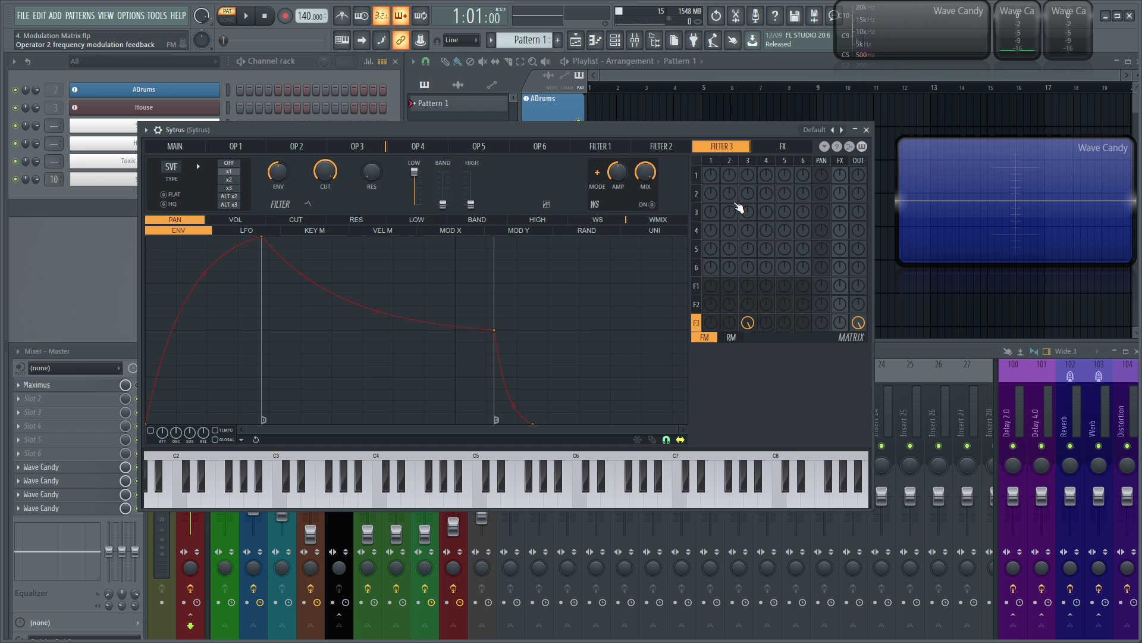
# Step: Send operator 3 directly to the effects at full level and partly to the output, then play notes to hear it
pyautogui.moveTo(840, 212)
pyautogui.mouseDown()
pyautogui.moveTo(839, 179)
pyautogui.moveTo(858, 203)
pyautogui.mouseUp()
pyautogui.press('c')
pyautogui.press('n')
pyautogui.press(',')
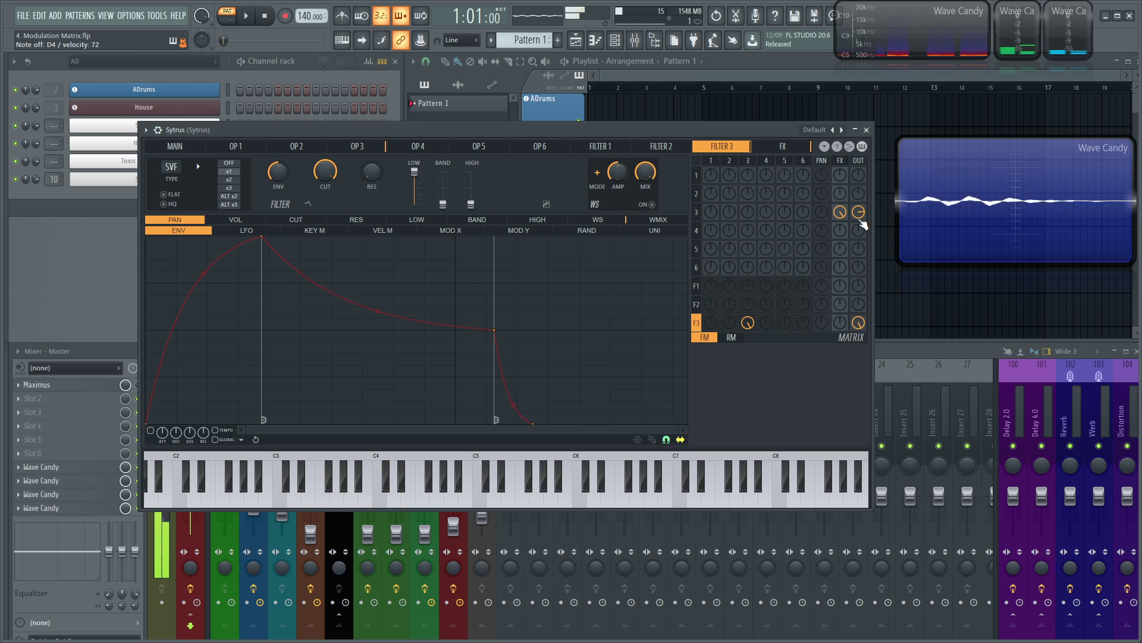
pyautogui.press('r')
pyautogui.press('t')
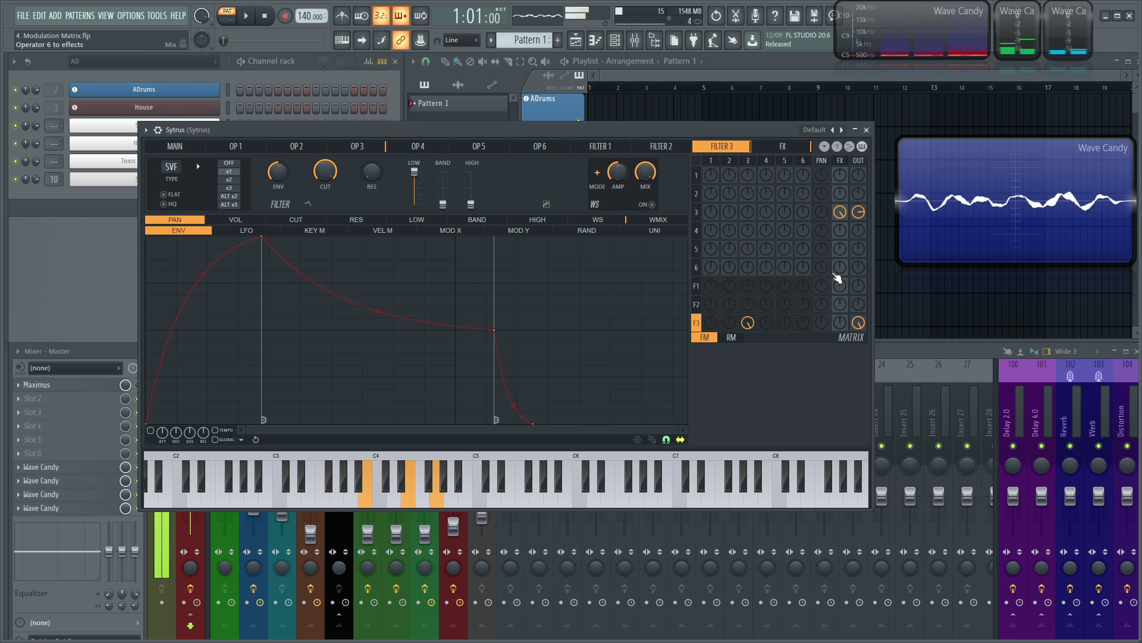
# Step: Play notes with operator 3 sent to both effects and output, and open the effects settings
pyautogui.press('w')
pyautogui.press('u')
pyautogui.click(789, 149)
pyautogui.press('e')
pyautogui.press('i')
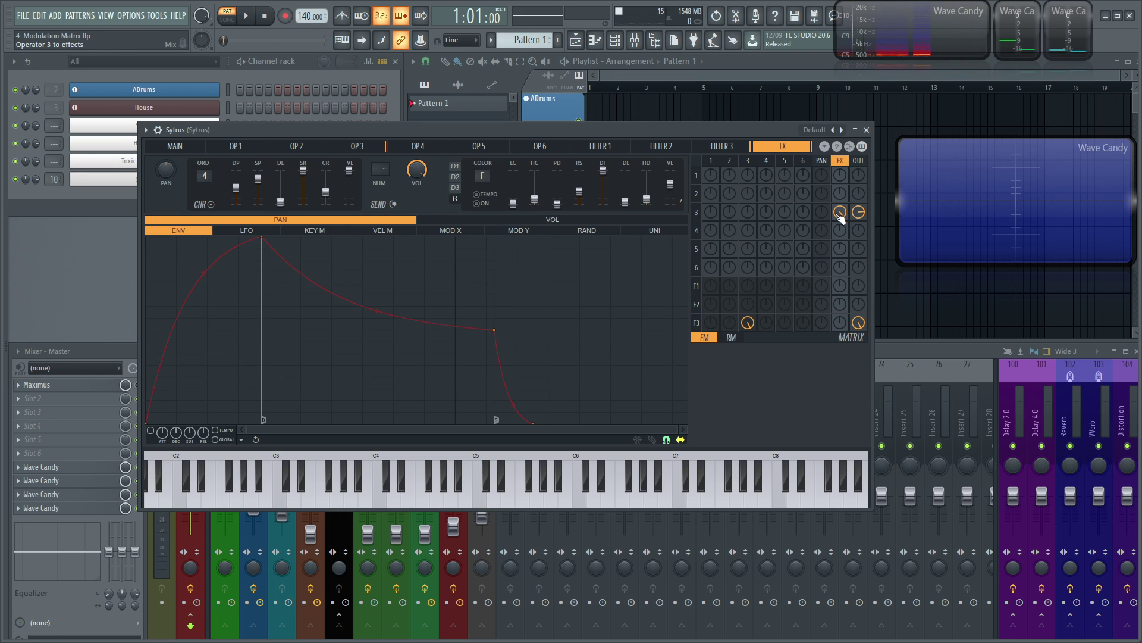
pyautogui.press('m')
pyautogui.press('e')
pyautogui.press('t')
# Step: Turn on the reverb in the effects section and play several notes to hear it on operator 3
pyautogui.click(481, 203)
pyautogui.press('w')
pyautogui.press('u')
pyautogui.press('r')
pyautogui.press('u')
pyautogui.press('o')
pyautogui.press('y')
pyautogui.press('[')
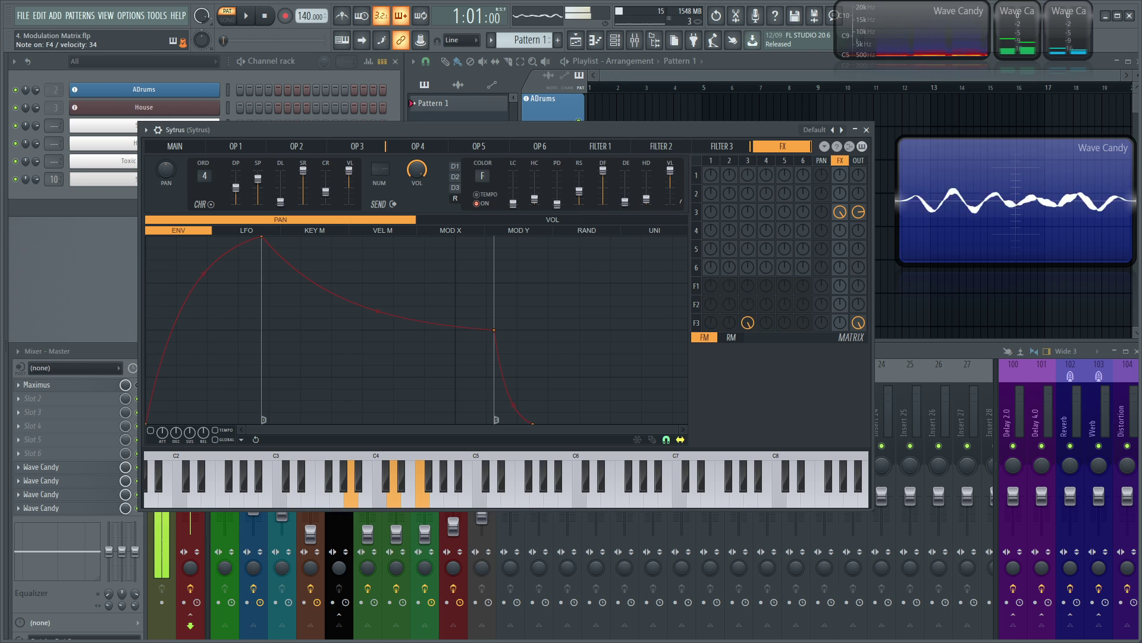
# Step: Lower operator 3's direct send to the output to zero and play notes through the remaining routes
pyautogui.moveTo(858, 212); pyautogui.dragTo(858, 244)
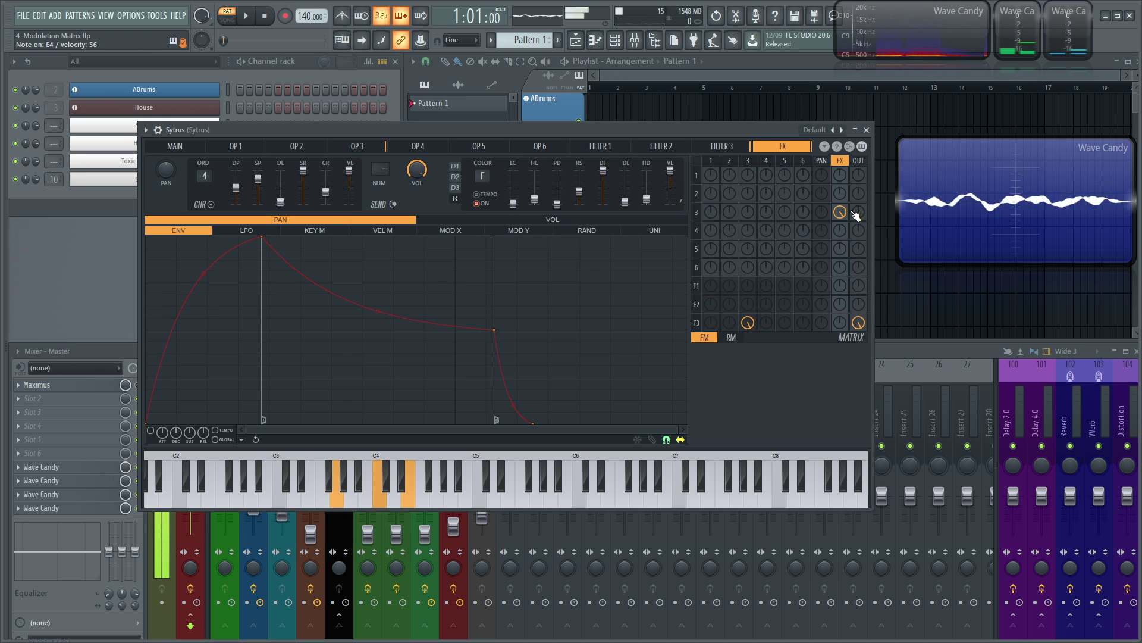
pyautogui.press('q')
pyautogui.press('r')
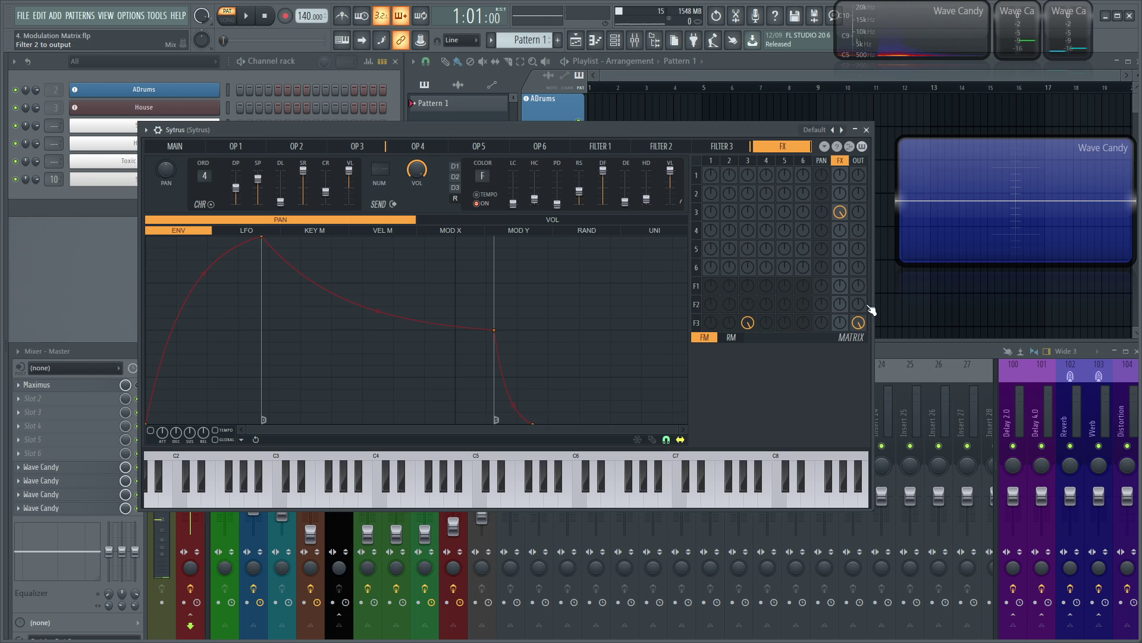
# Step: Temporarily remove operator 3's route through Filter 3, review operator 3 and the effects settings, and restore the route
pyautogui.rightClick(748, 323)
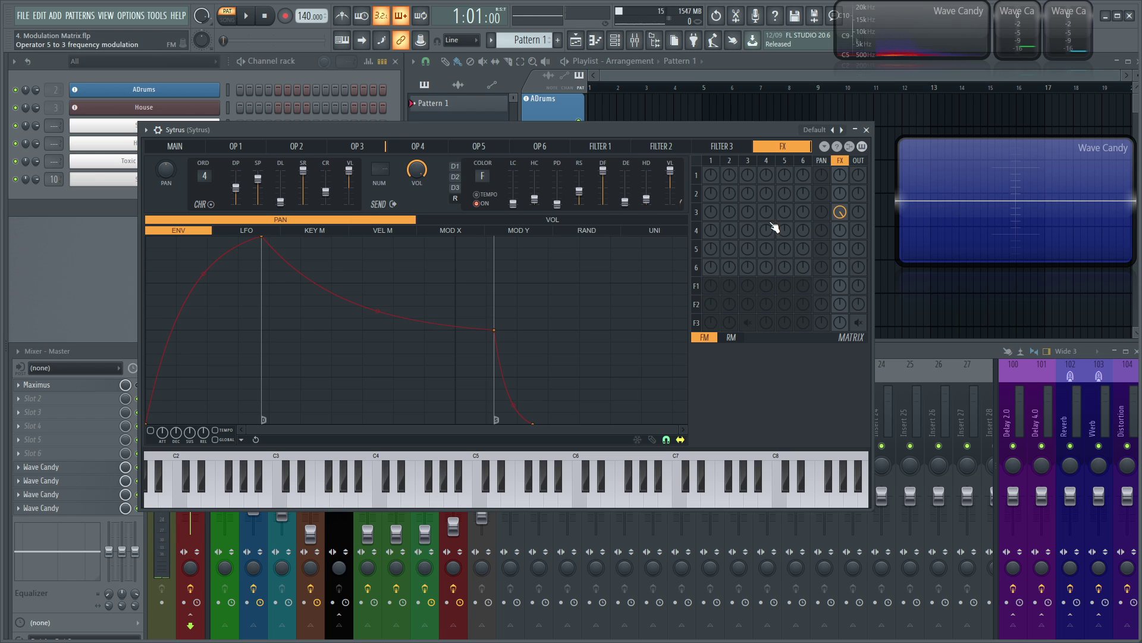
pyautogui.click(344, 148)
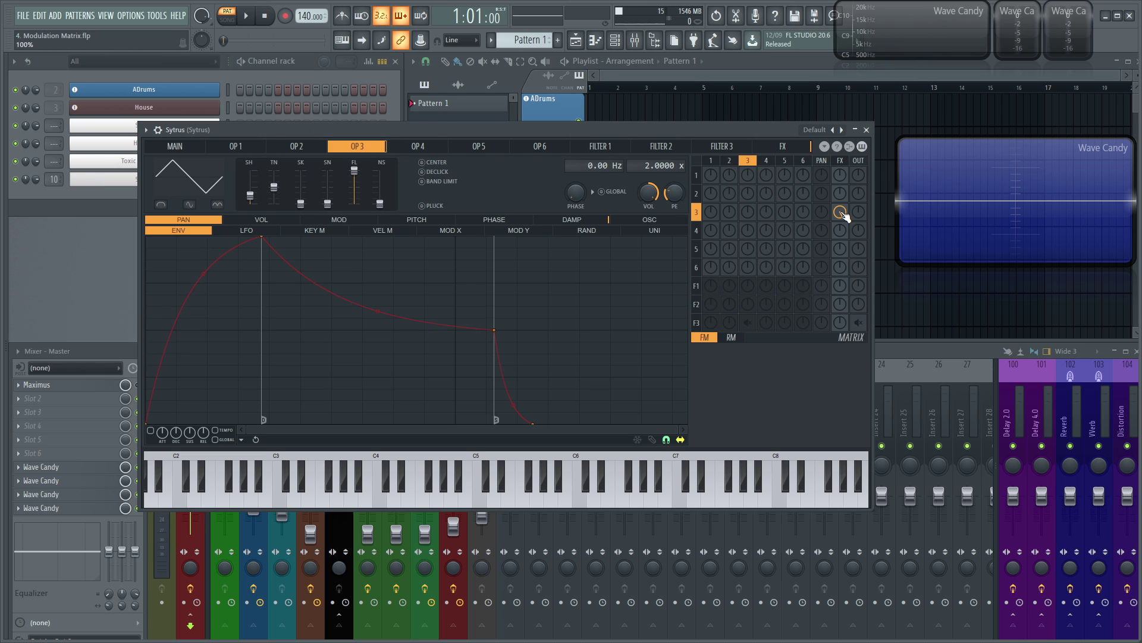
pyautogui.click(781, 146)
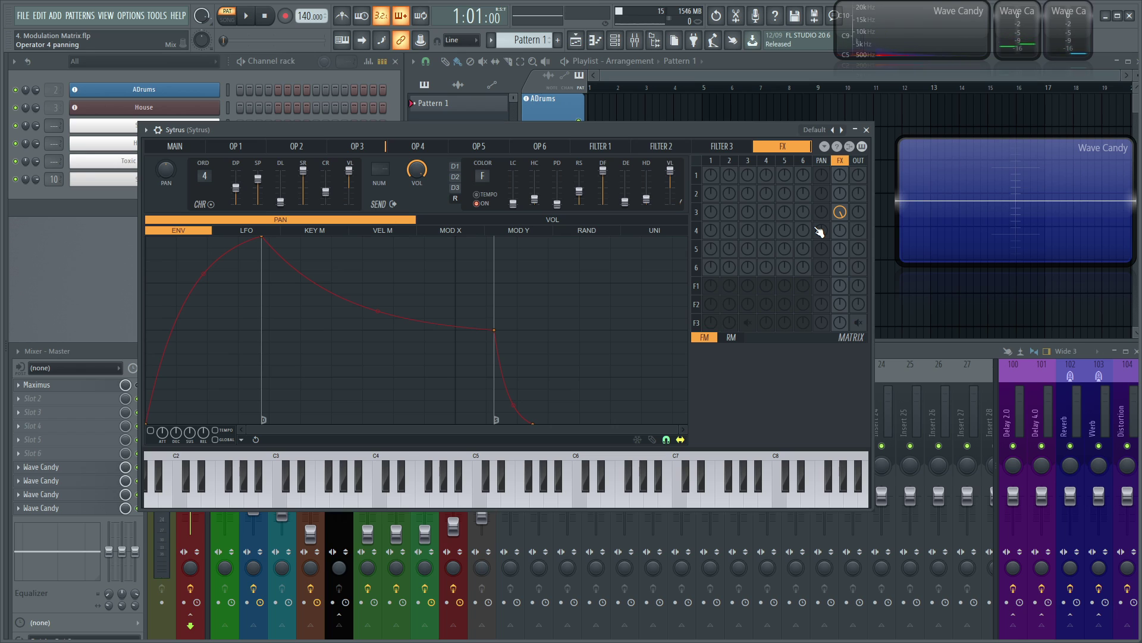
pyautogui.rightClick(747, 325)
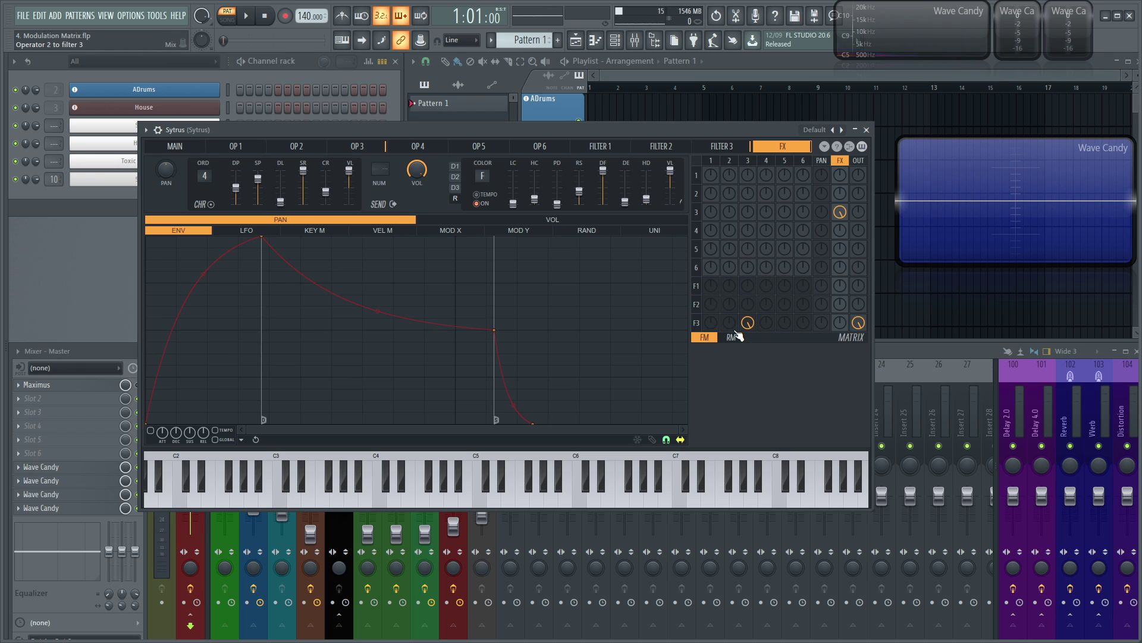
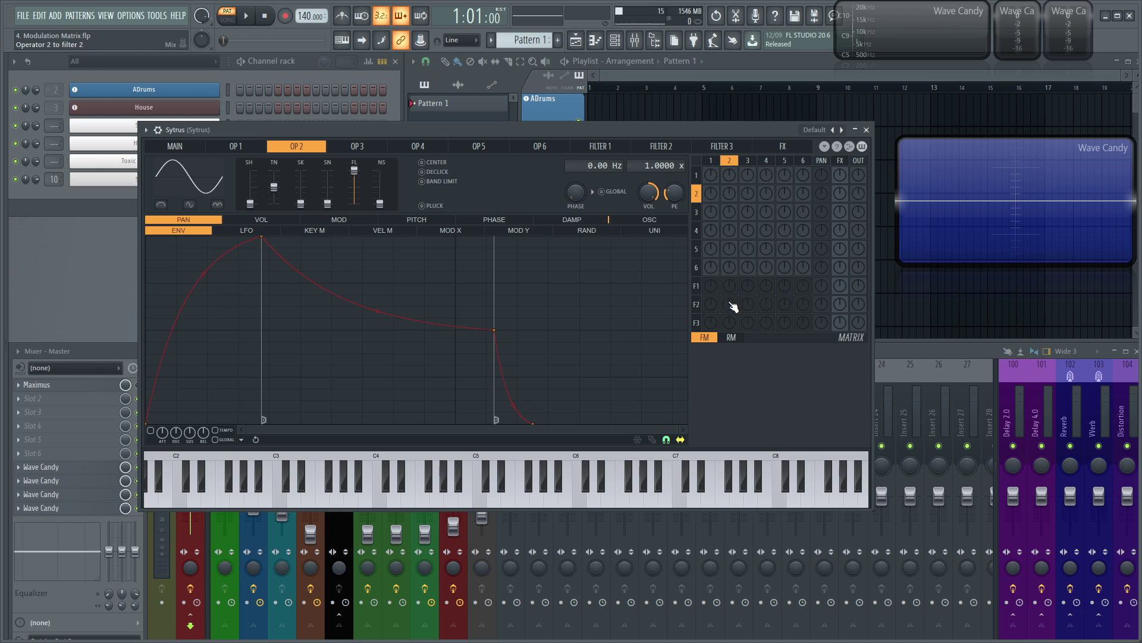
# Step: Send operator 2 into Filter 2 at full level and Filter 2 to the output at full level
pyautogui.moveTo(731, 305); pyautogui.dragTo(738, 269)
pyautogui.click(696, 306)
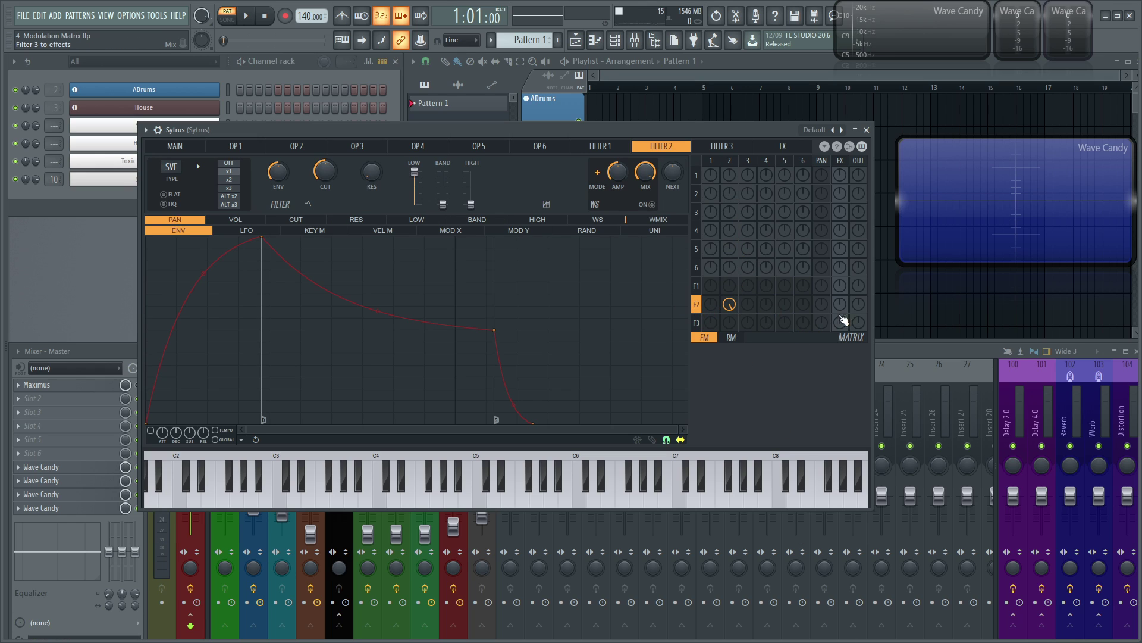
pyautogui.moveTo(858, 308); pyautogui.dragTo(841, 99)
# Step: Raise operator 2's frequency ratio to 4.0000 x while playing notes
pyautogui.click(292, 146)
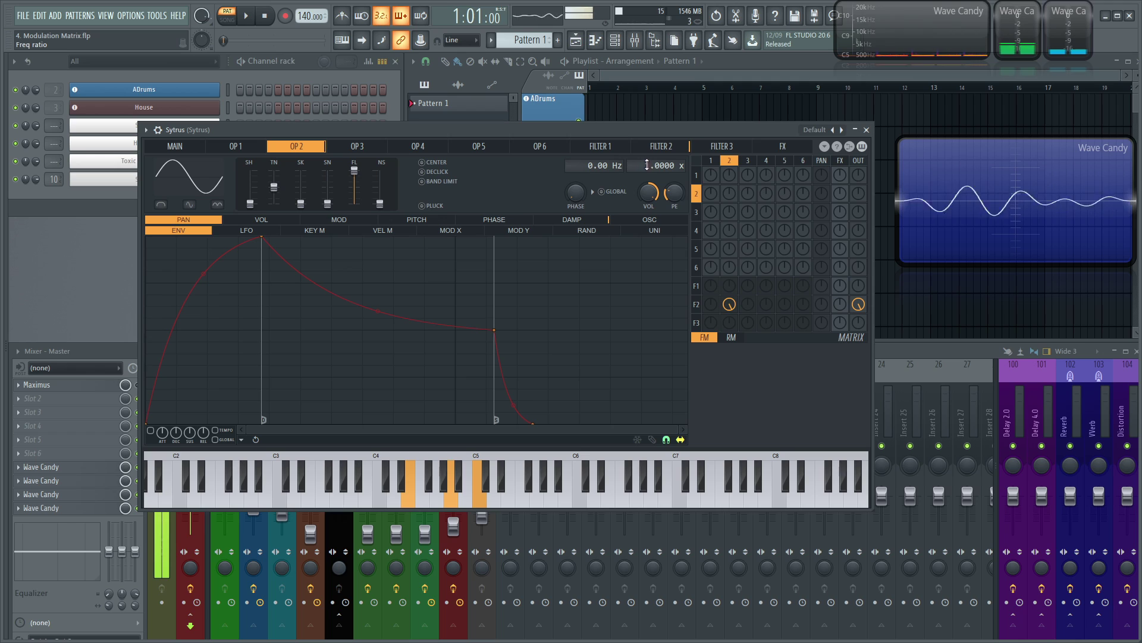
pyautogui.moveTo(648, 165); pyautogui.dragTo(648, 159)
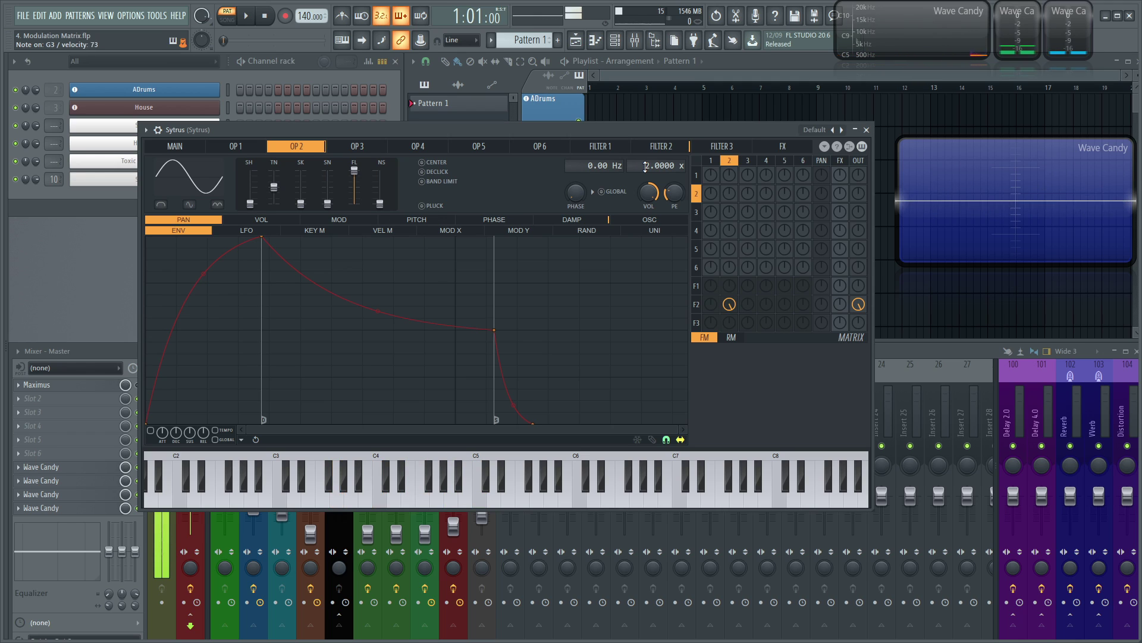
pyautogui.scroll(1, 655, 165)
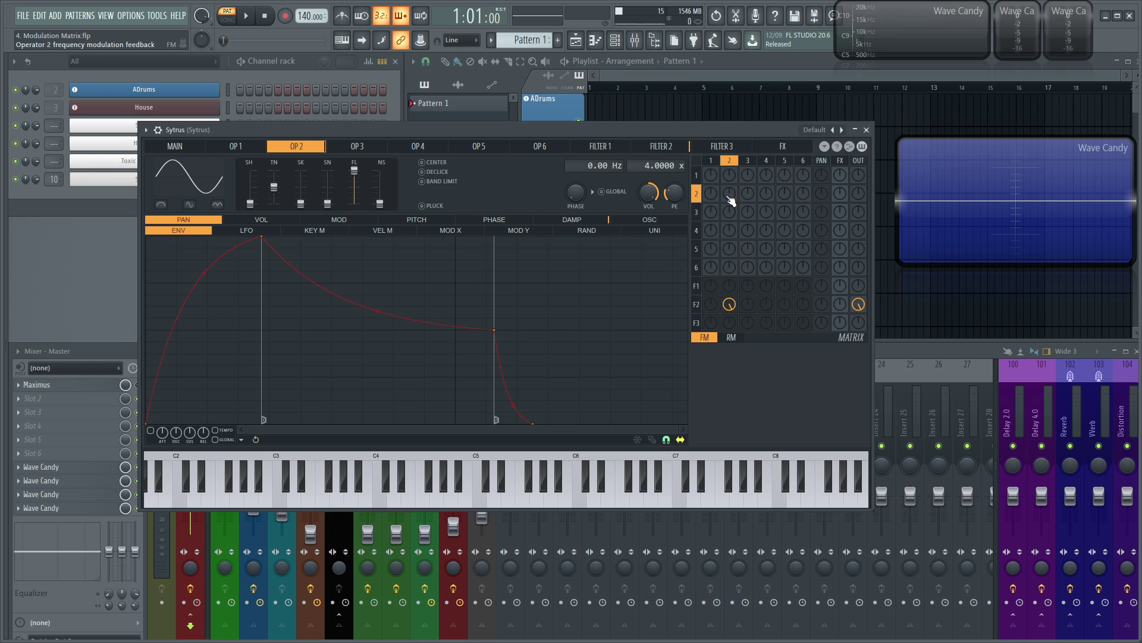
# Step: Look through the settings of operators 1, 3, 5 and 6, ending on operator 3
pyautogui.moveTo(751, 202)
pyautogui.mouseDown()
pyautogui.moveTo(751, 144)
pyautogui.moveTo(751, 202)
pyautogui.mouseUp()
pyautogui.click(252, 147)
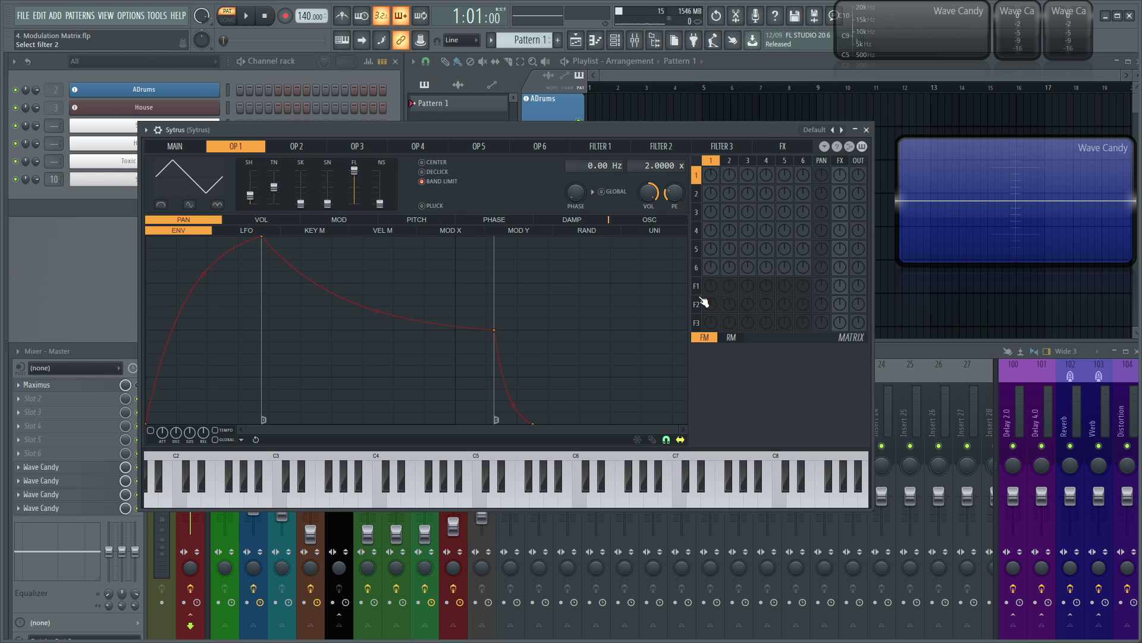
pyautogui.click(748, 160)
pyautogui.click(801, 160)
pyautogui.click(785, 161)
pyautogui.click(748, 160)
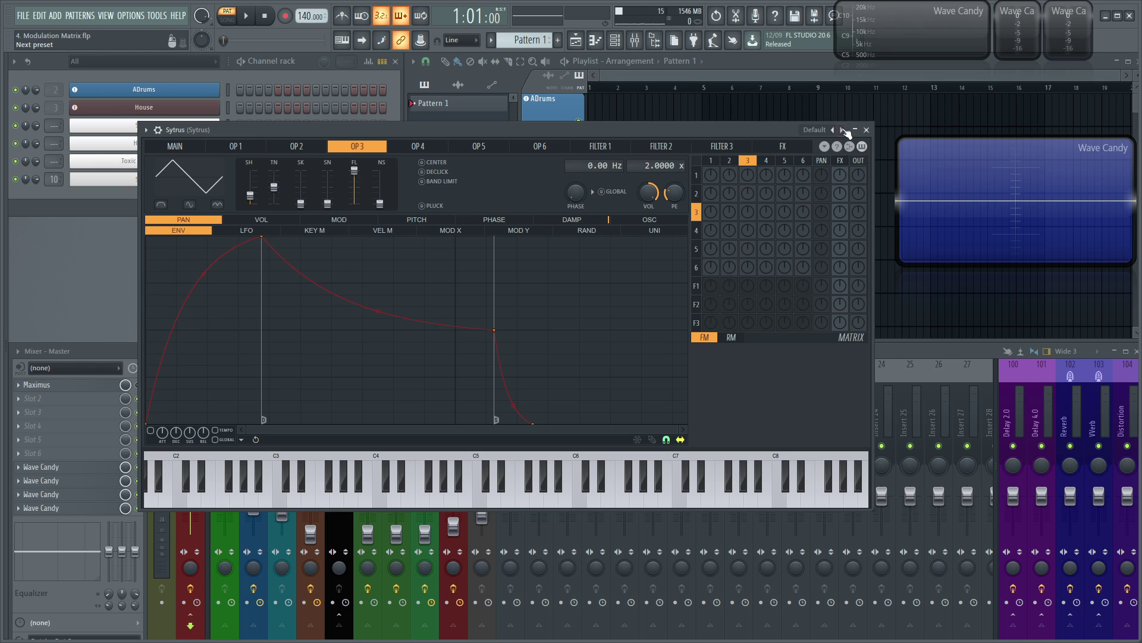
# Step: Switch the matrix between ring modulation and frequency modulation to compare the two views, ending on frequency modulation
pyautogui.click(732, 338)
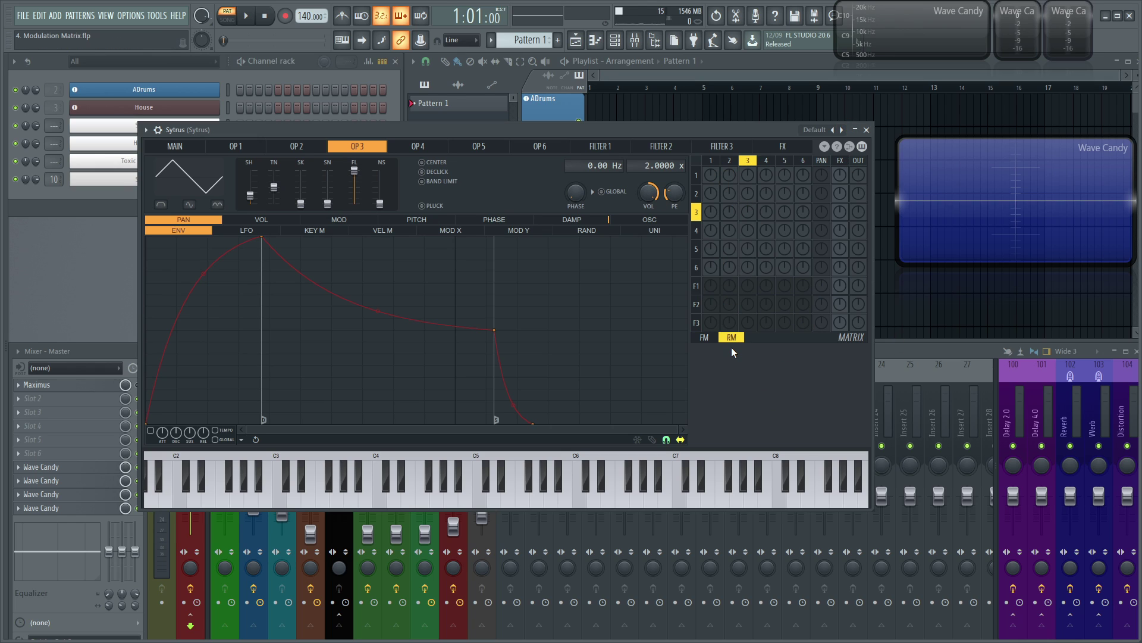
pyautogui.click(706, 338)
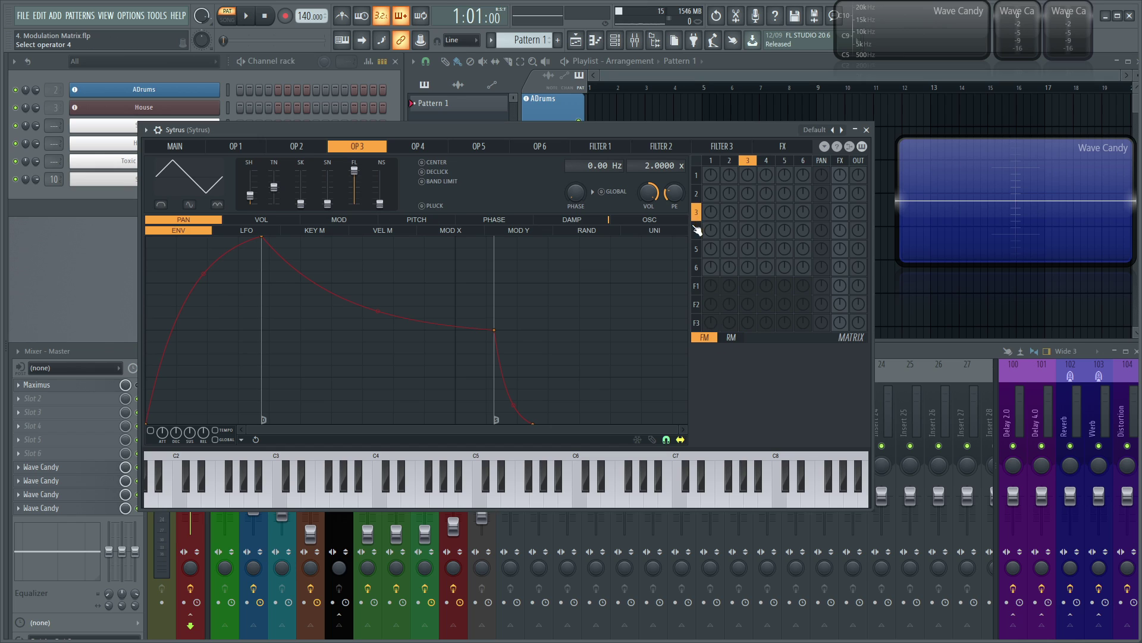
pyautogui.click(733, 337)
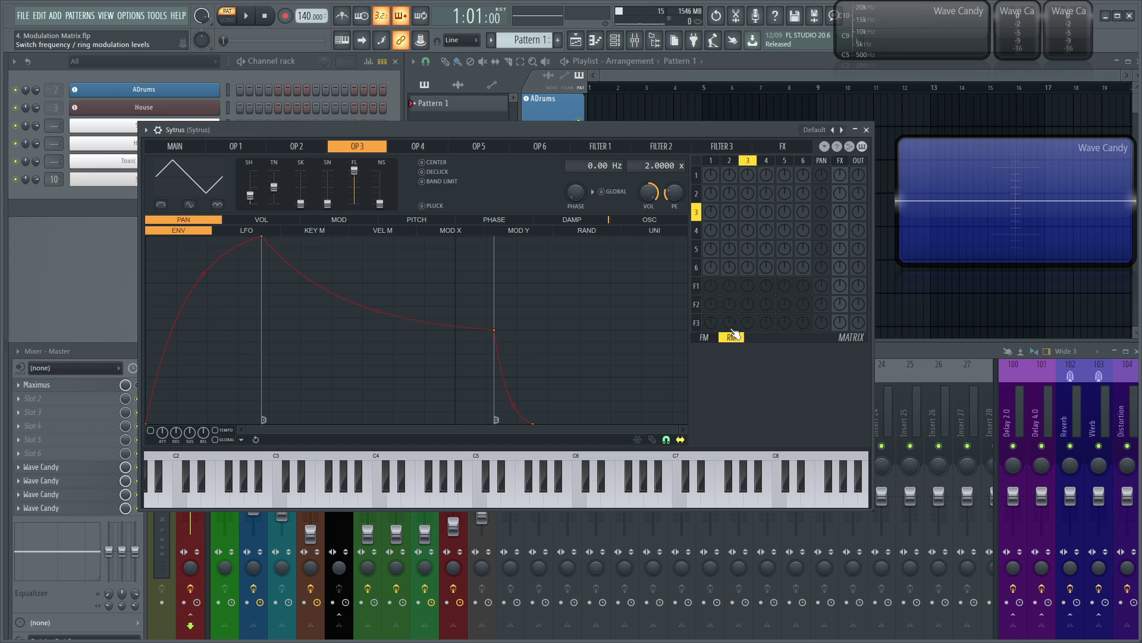
pyautogui.click(705, 337)
# Step: Shape operator 3 into a sawtooth and route it through Filter 1 to the output at full level
pyautogui.moveTo(250, 195); pyautogui.dragTo(249, 187)
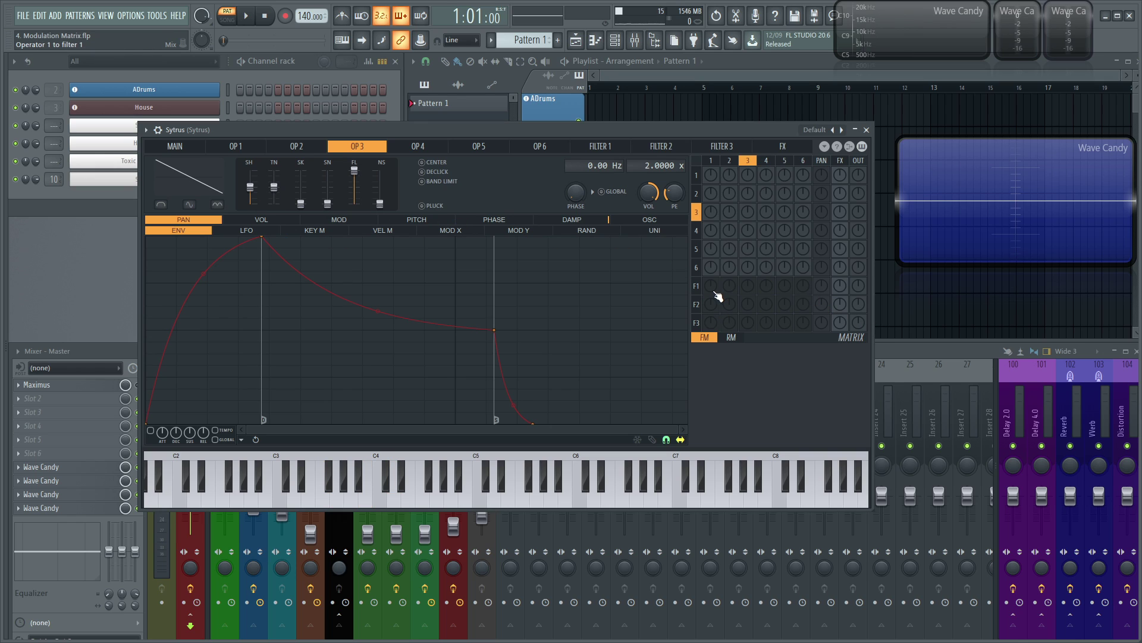
pyautogui.moveTo(715, 293)
pyautogui.mouseDown()
pyautogui.moveTo(715, 282)
pyautogui.moveTo(713, 299)
pyautogui.moveTo(748, 276)
pyautogui.mouseUp()
pyautogui.moveTo(858, 285); pyautogui.dragTo(857, 265)
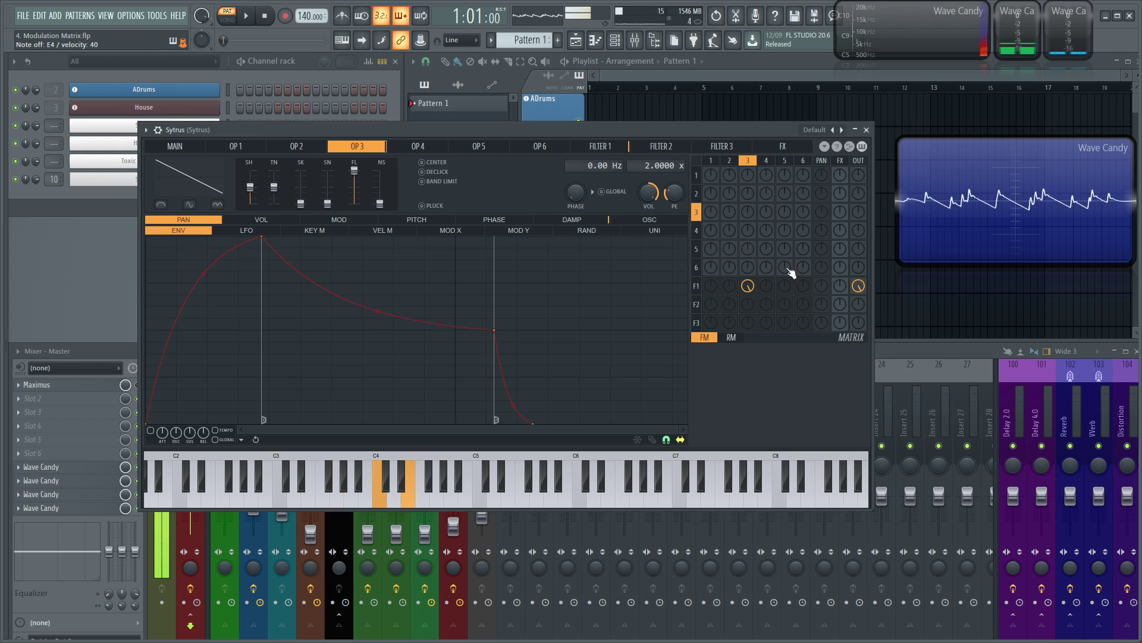
# Step: Lower Filter 1's cutoff and raise its resonance, and enable Pluck on operator 3
pyautogui.click(582, 147)
pyautogui.moveTo(325, 170)
pyautogui.mouseDown()
pyautogui.moveTo(325, 209)
pyautogui.moveTo(325, 177)
pyautogui.mouseUp()
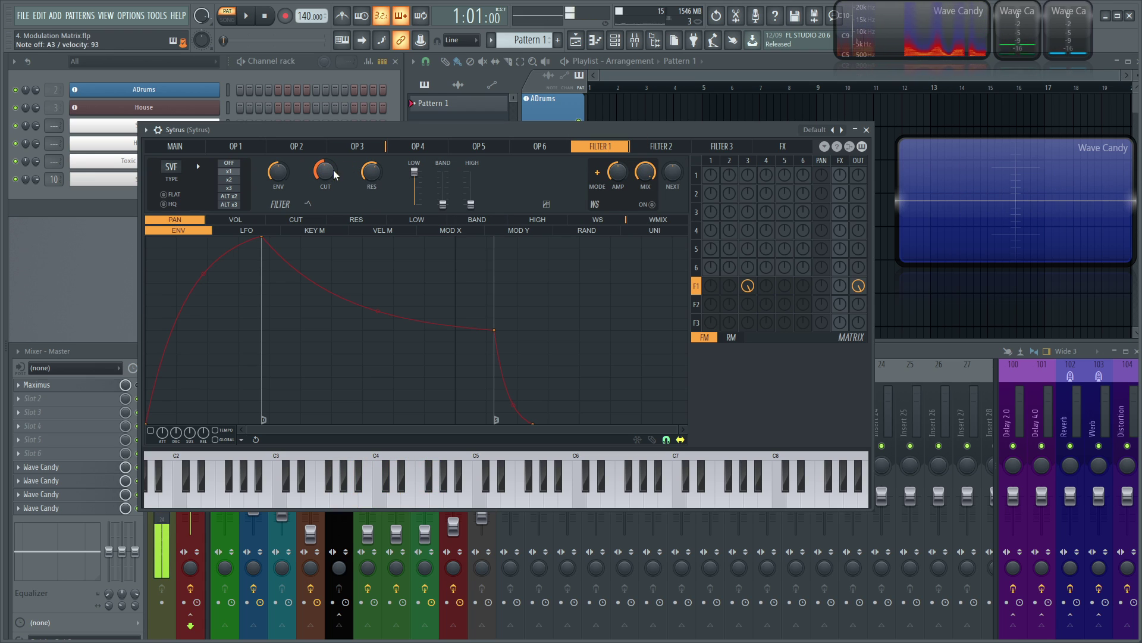
pyautogui.click(377, 147)
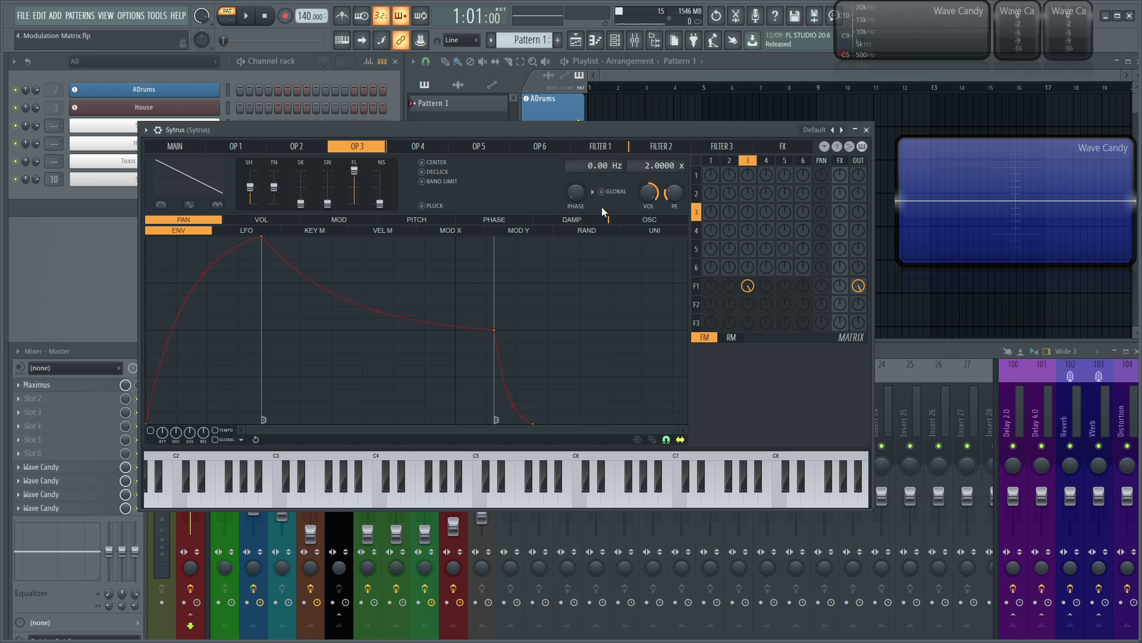
pyautogui.click(441, 207)
# Step: Try ring-modulating operator 3 with operator 4, compare with the frequency modulation view, and clear the ring modulation amount
pyautogui.click(732, 336)
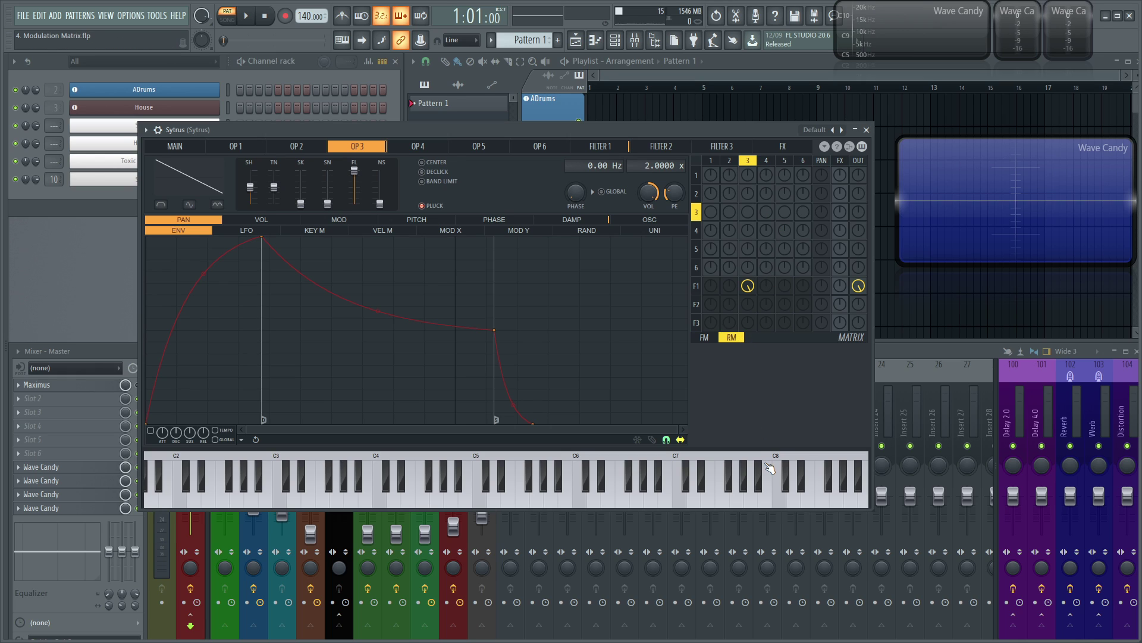
pyautogui.moveTo(766, 212); pyautogui.dragTo(766, 195)
pyautogui.click(721, 332)
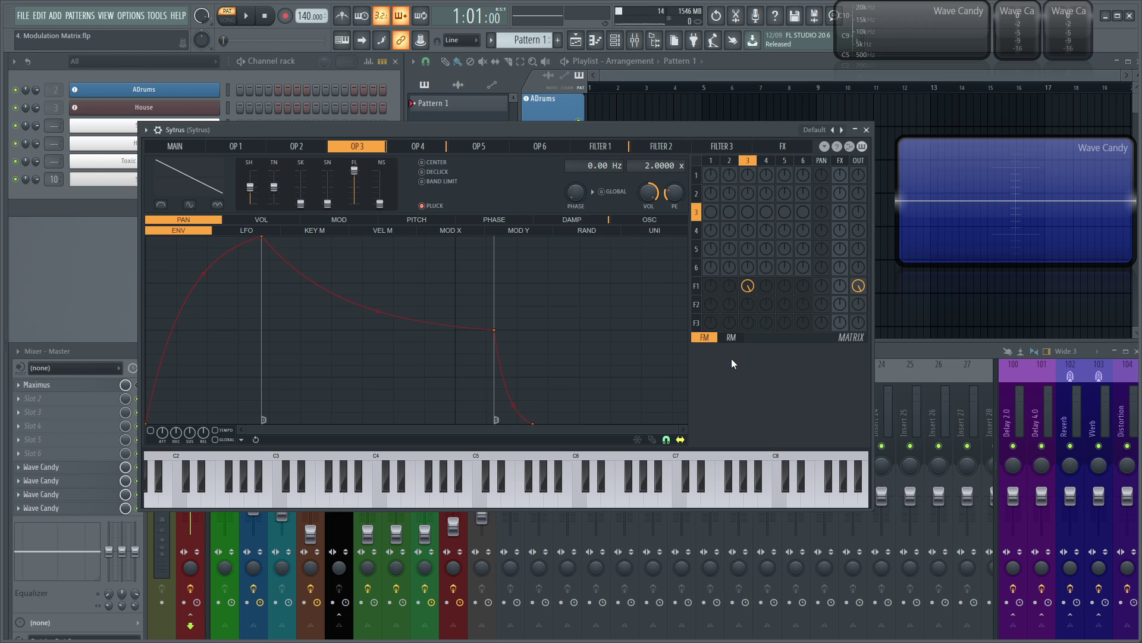
pyautogui.click(731, 337)
pyautogui.keyDown('alt'); pyautogui.click(771, 212); pyautogui.keyUp('alt')
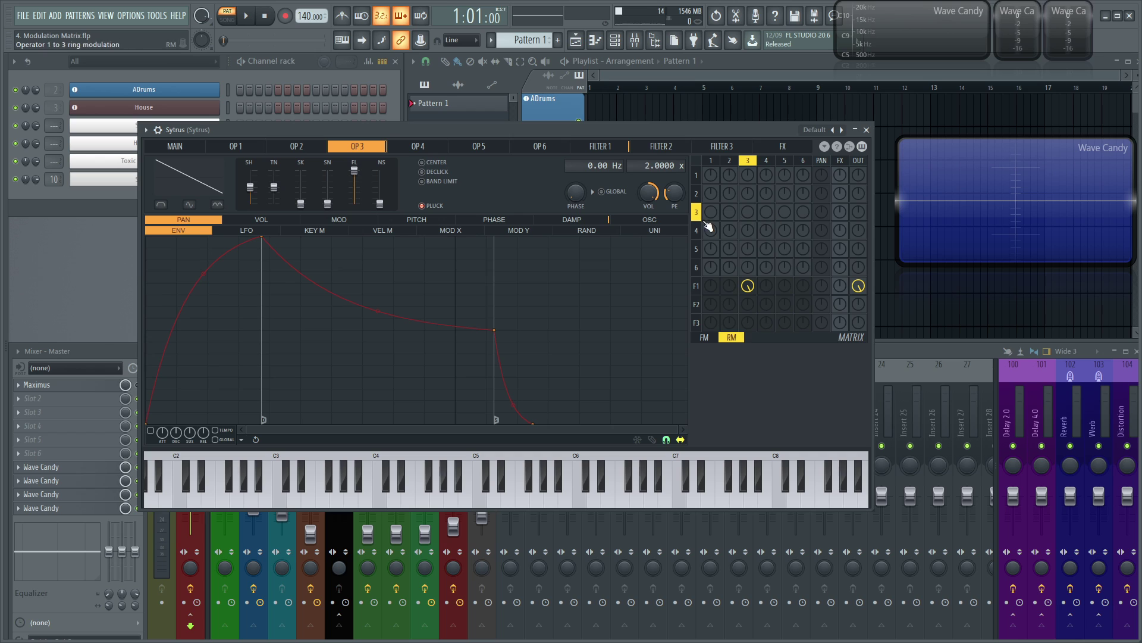
pyautogui.moveTo(748, 211); pyautogui.dragTo(746, 220)
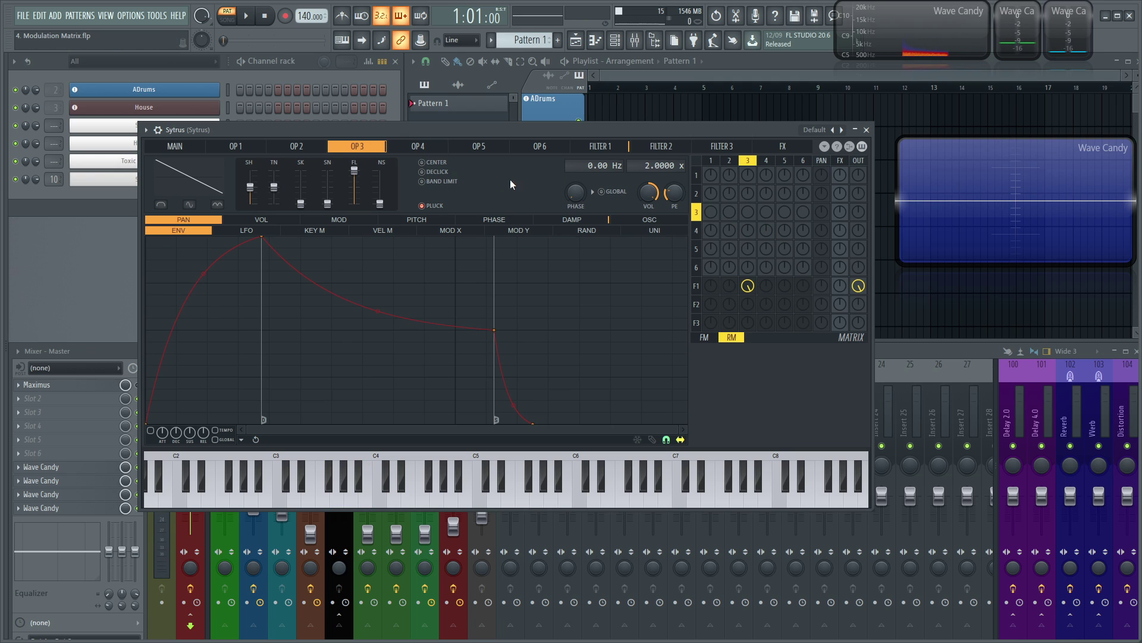
# Step: Ring-modulate operator 3 with operator 4 while changing operator 3's frequency ratio to 8.0000 x, and return the modulation to zero
pyautogui.moveTo(766, 216)
pyautogui.mouseDown()
pyautogui.moveTo(766, 182)
pyautogui.moveTo(765, 210)
pyautogui.moveTo(765, 200)
pyautogui.mouseUp()
pyautogui.moveTo(655, 165); pyautogui.dragTo(655, 156)
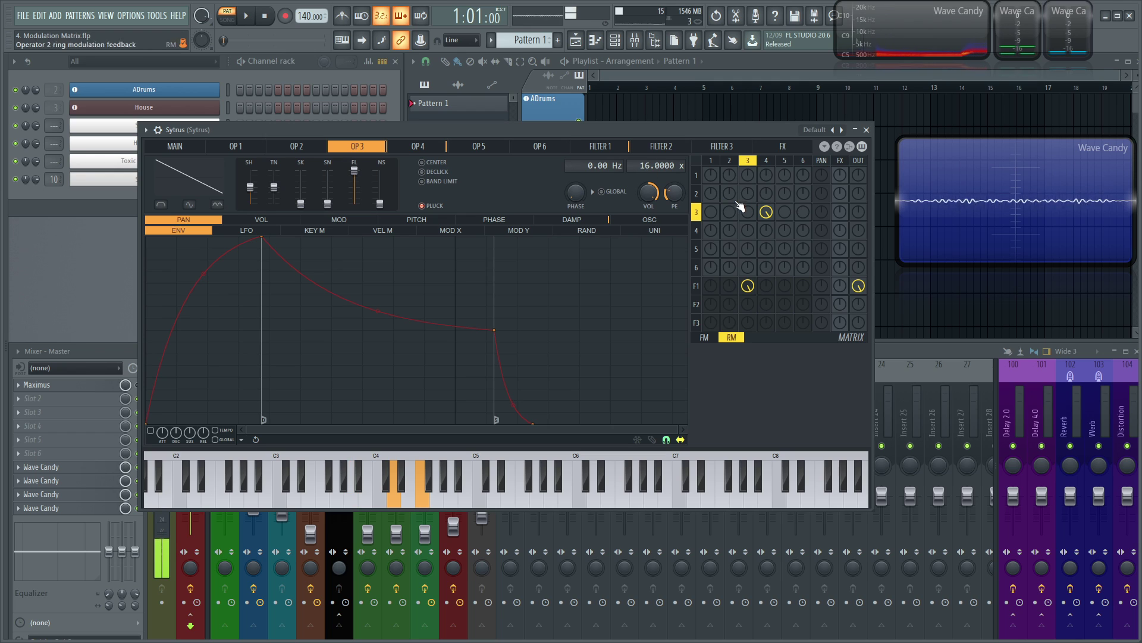
pyautogui.moveTo(766, 212); pyautogui.dragTo(767, 224)
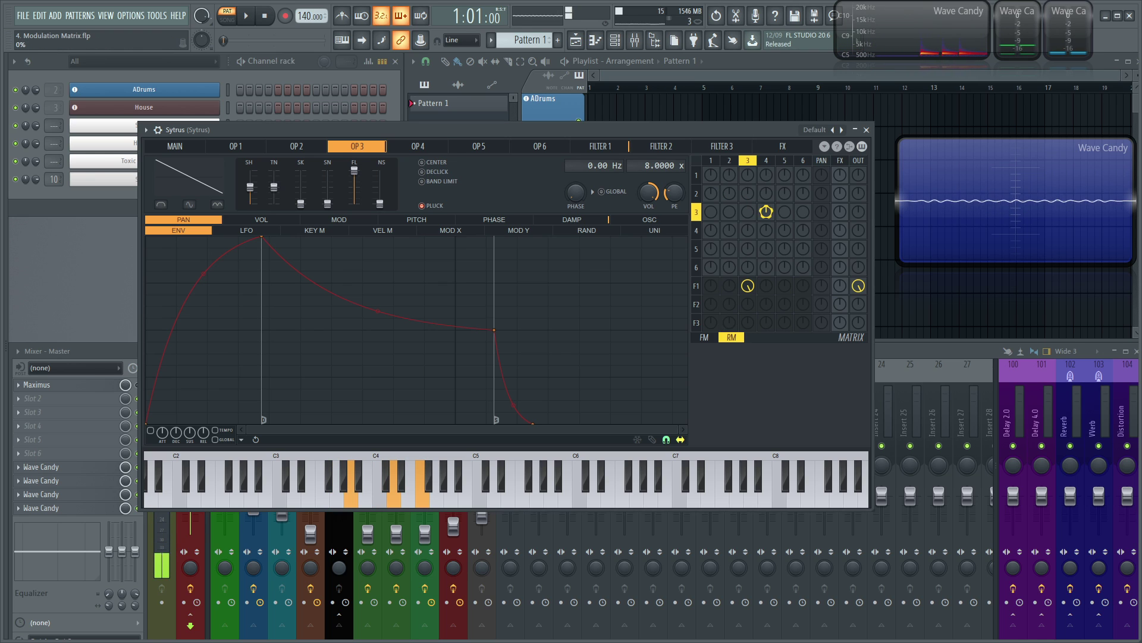
pyautogui.moveTo(766, 212)
pyautogui.mouseDown()
pyautogui.moveTo(766, 170)
pyautogui.moveTo(764, 218)
pyautogui.mouseUp()
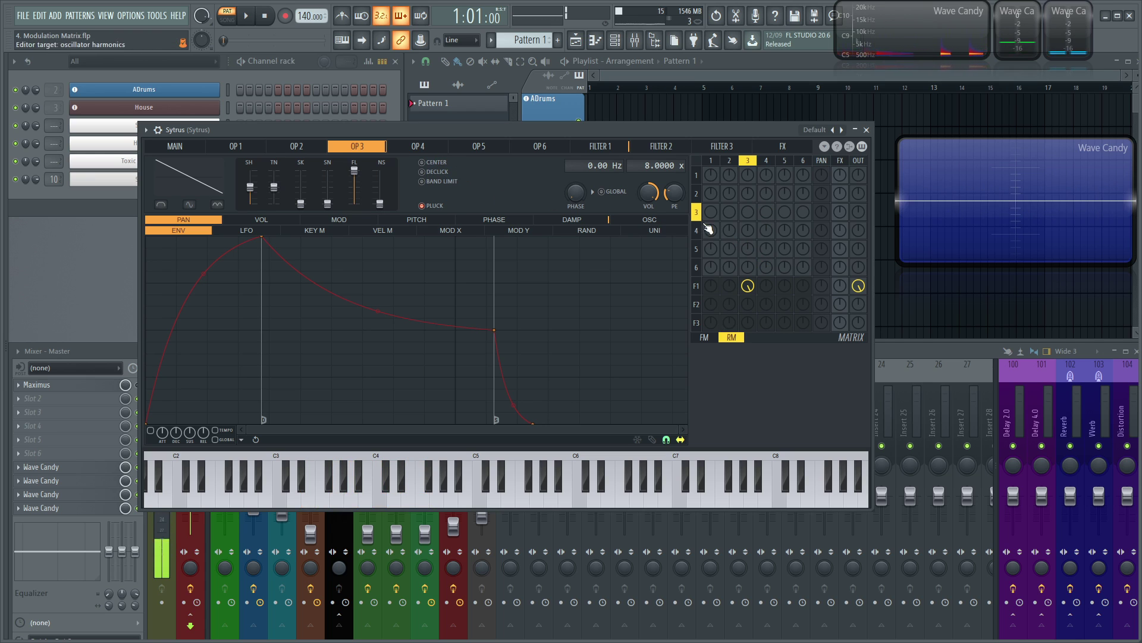
# Step: Ring-modulate operator 3 partly with operator 4, set operator 4's frequency ratio to 8.0000 x, and clear the modulation
pyautogui.click(419, 149)
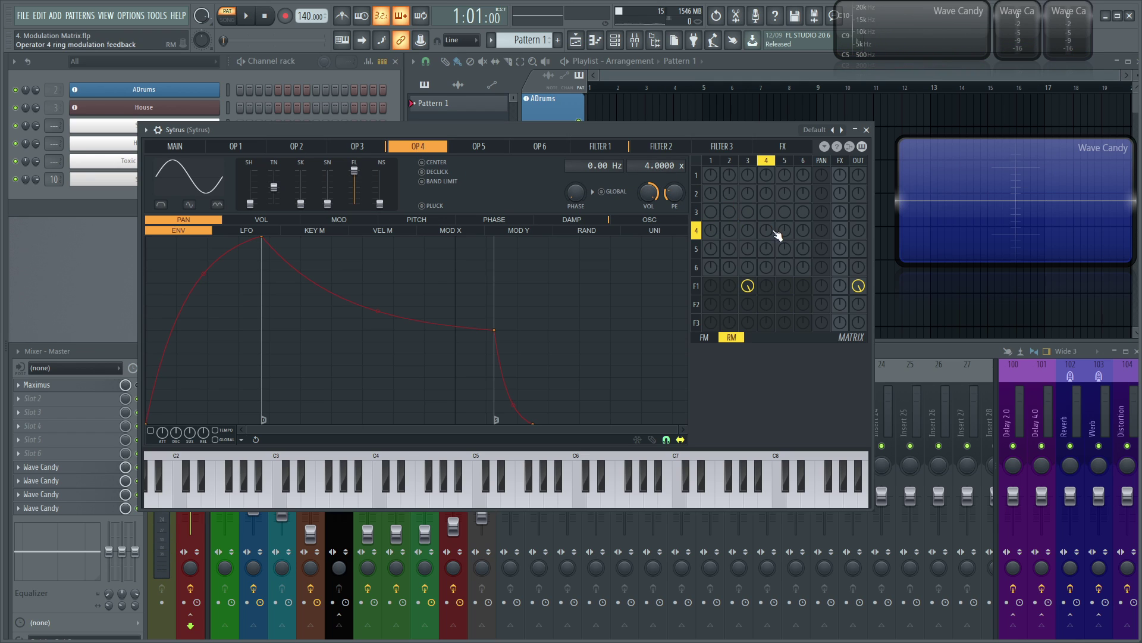
pyautogui.moveTo(766, 214); pyautogui.dragTo(766, 192)
pyautogui.moveTo(644, 165); pyautogui.dragTo(644, 130)
pyautogui.moveTo(652, 165); pyautogui.dragTo(652, 157)
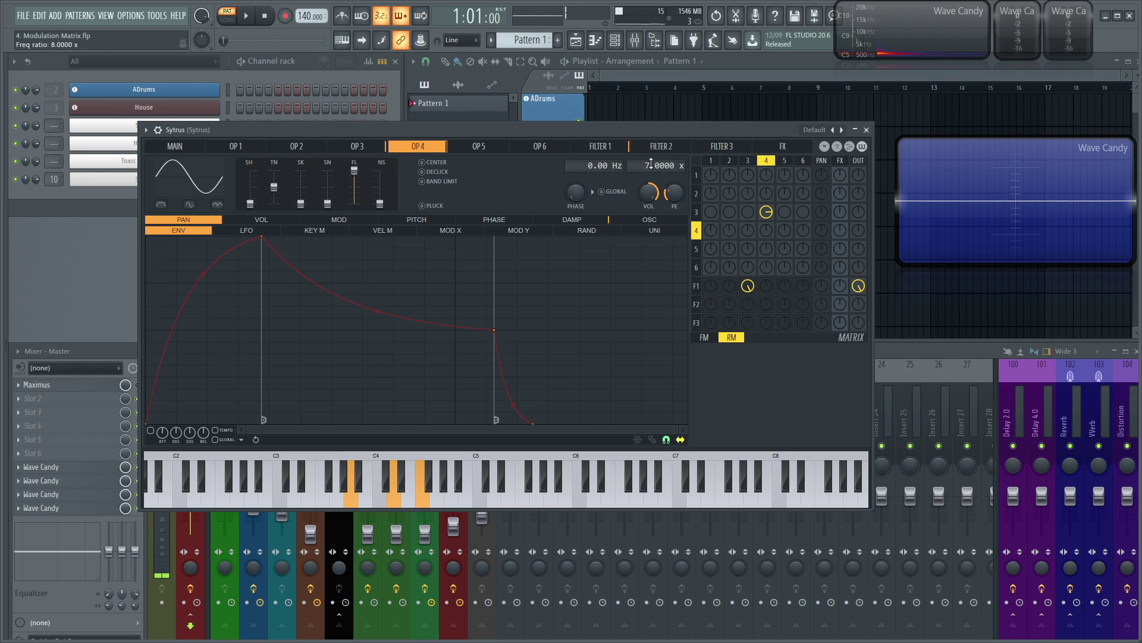
pyautogui.moveTo(762, 219); pyautogui.dragTo(753, 211)
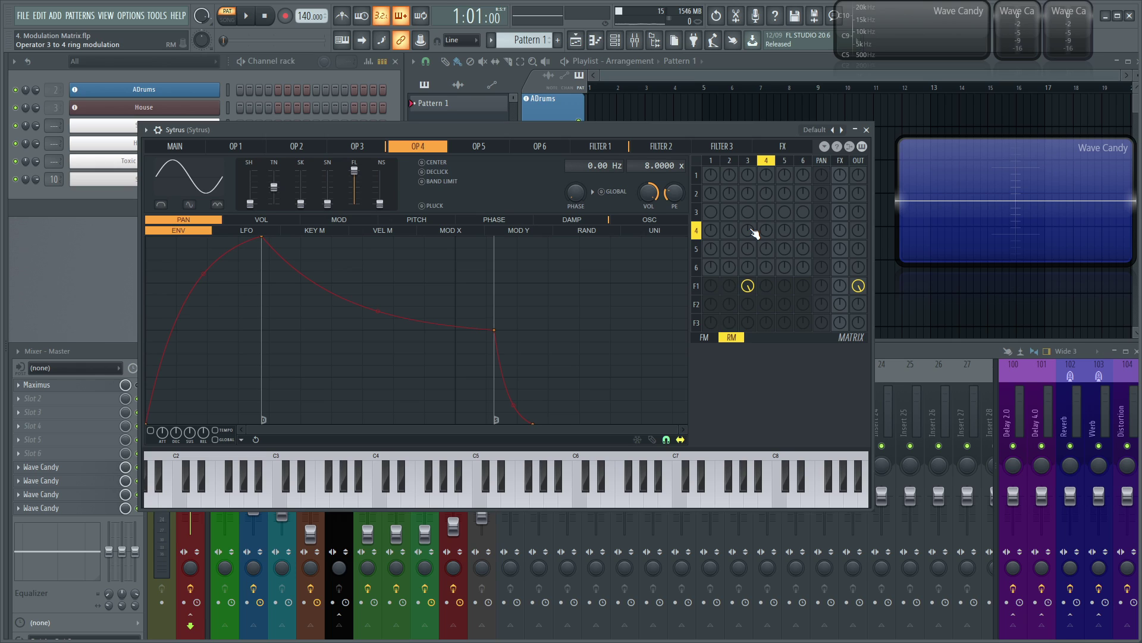
# Step: Return the matrix to frequency modulation and look at Filter 1's type settings
pyautogui.click(713, 342)
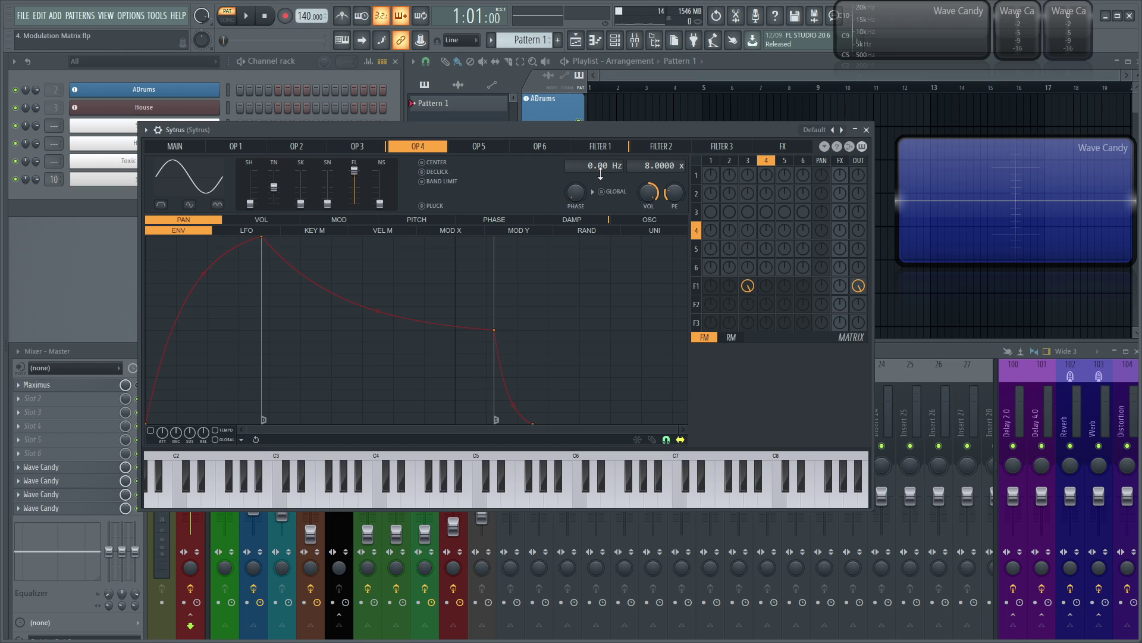
pyautogui.click(697, 286)
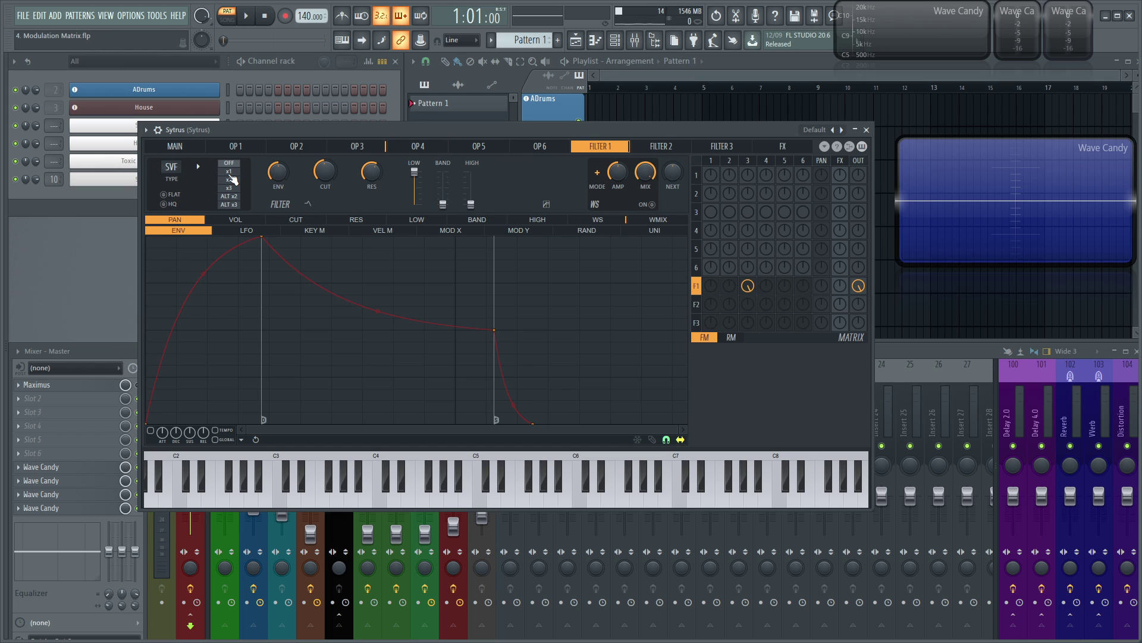
pyautogui.click(170, 180)
pyautogui.click(171, 180)
pyautogui.moveTo(631, 130); pyautogui.dragTo(629, 130)
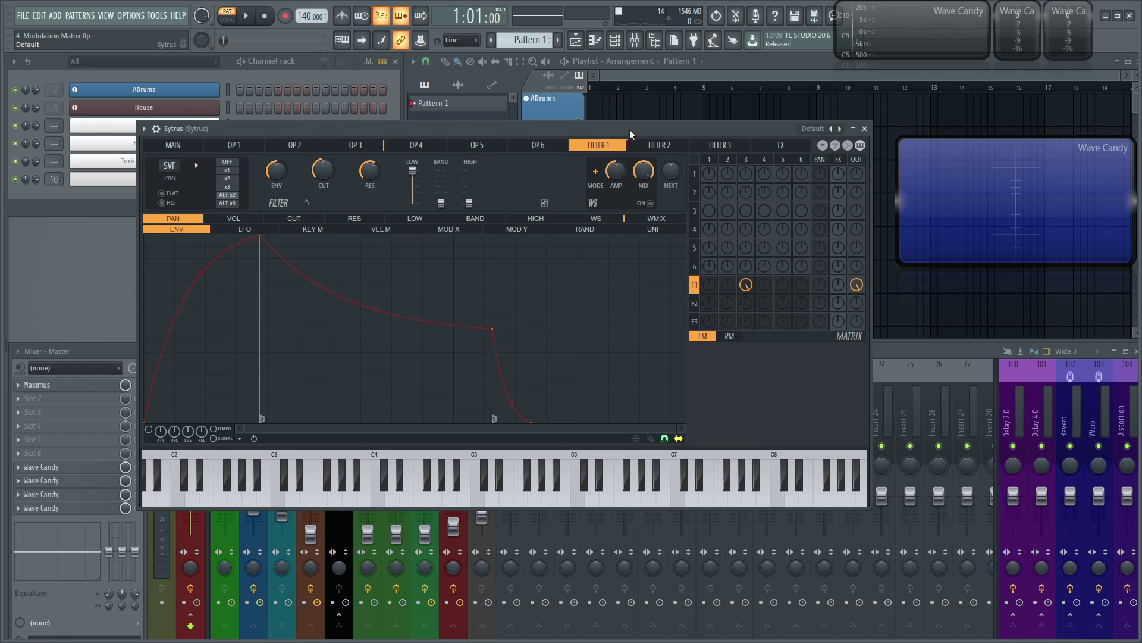